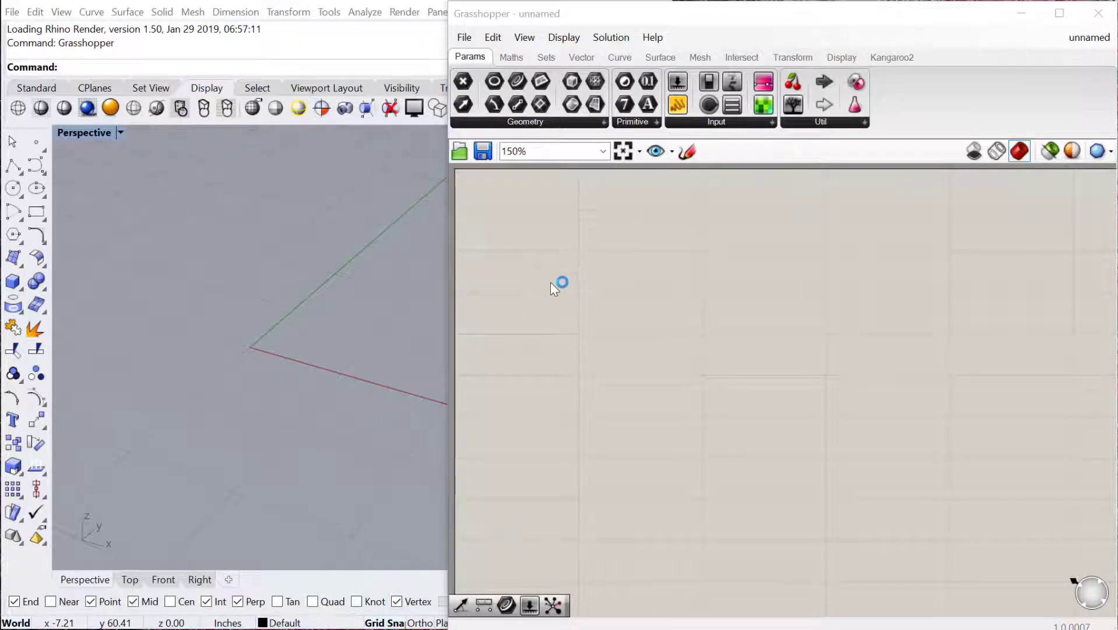
Add a Sphere component to the Grasshopper canvas
double_click(569, 275)
type("sphere")
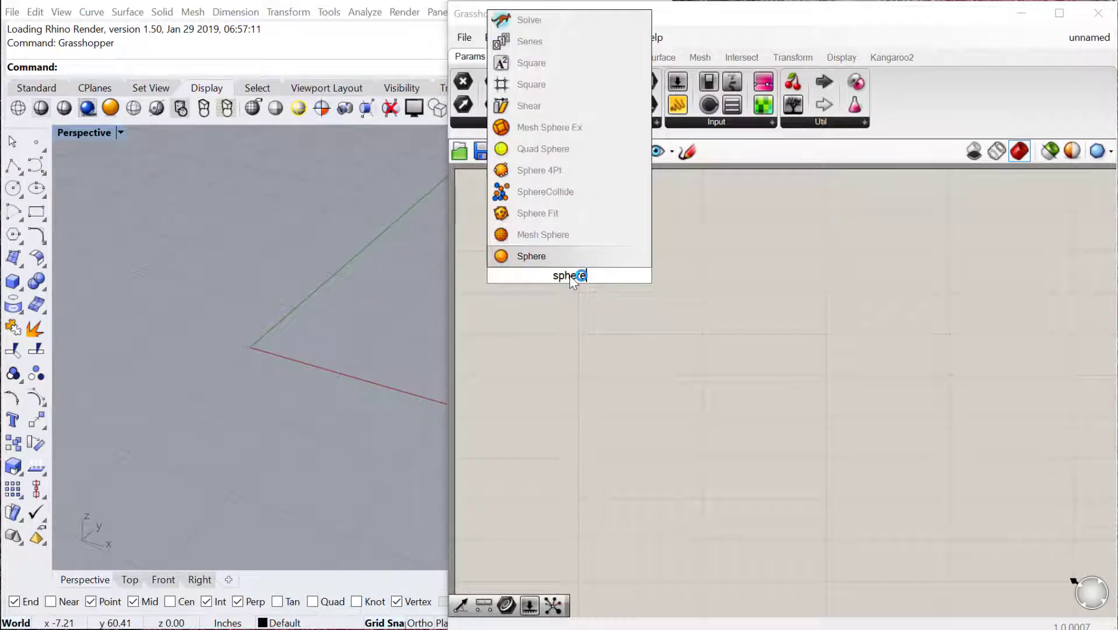
key("Return")
left_click(569, 275)
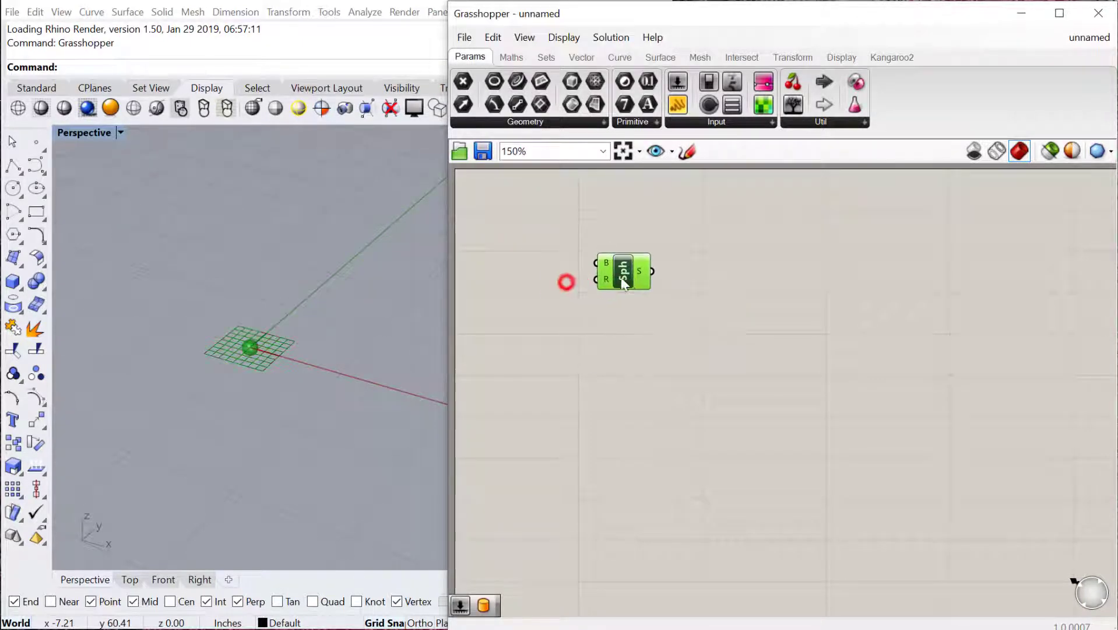
scroll(566, 283, "up", 2)
Create a 1–200 number slider, wire it to the Sphere's R input, and set it to 6.75
double_click(480, 302)
type("1<2")
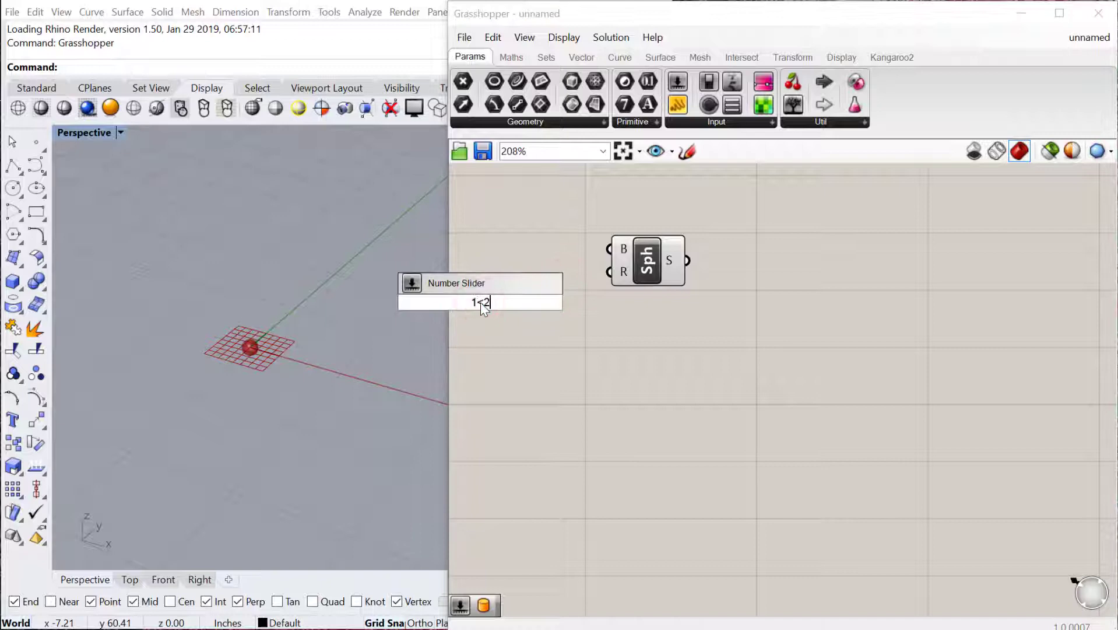
type("00.")
key("Return")
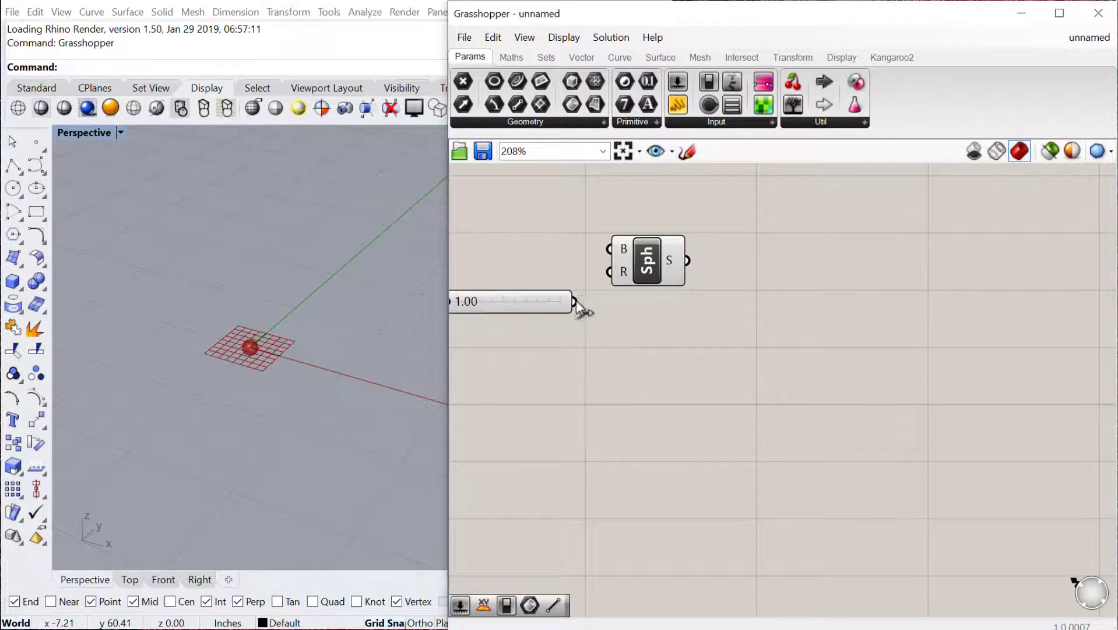
left_click_drag(577, 301, 651, 273)
left_click_drag(541, 300, 599, 278)
right_click_drag(810, 369, 749, 369)
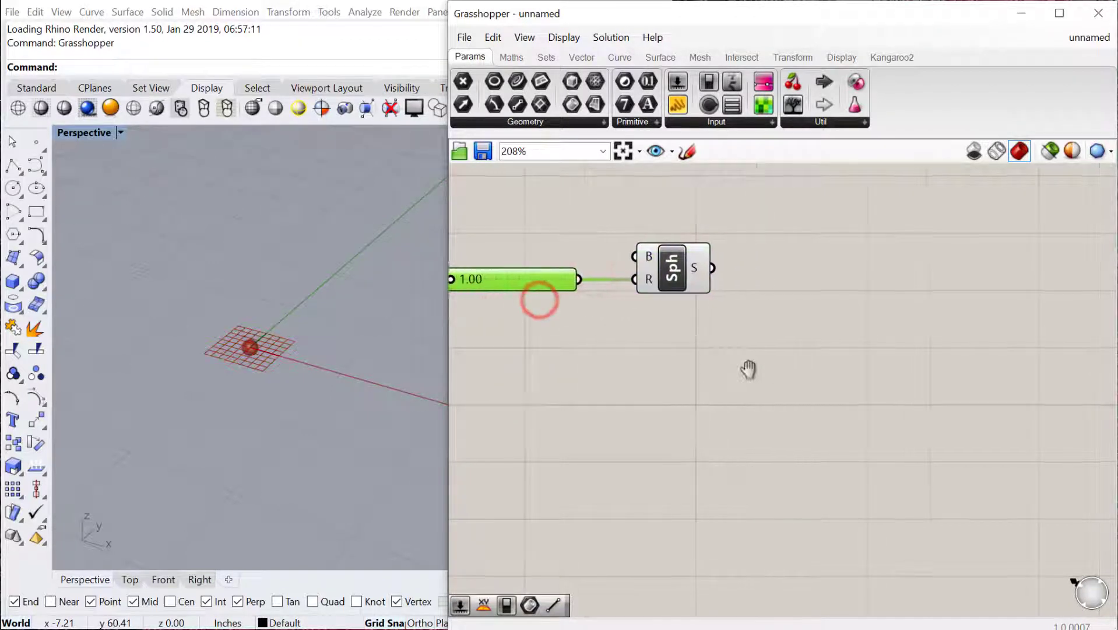
mouse_move(456, 282)
left_mouse_down()
mouse_move(490, 279)
mouse_move(456, 282)
left_mouse_up()
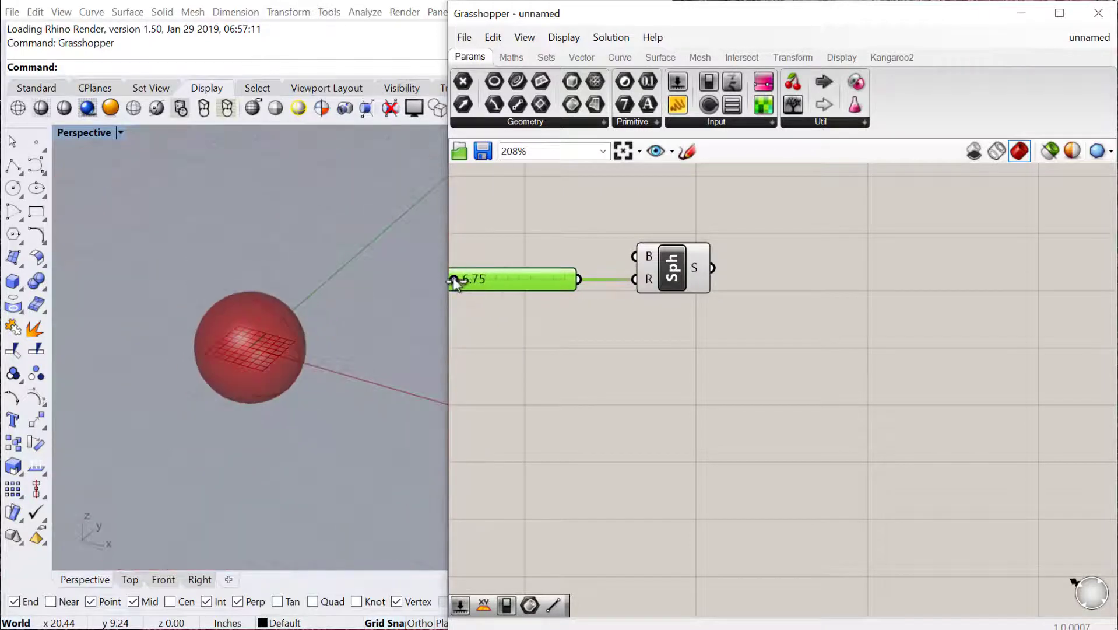
Place a Bounding Box component to the right and feed the sphere into its C input
double_click(802, 295)
type("bound")
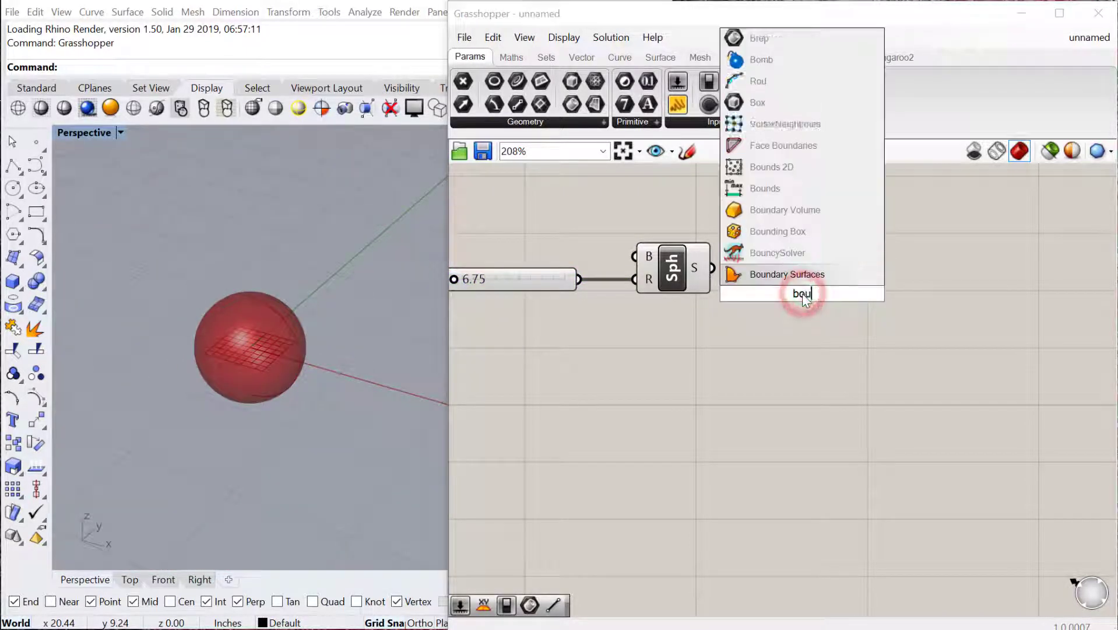
left_click(778, 252)
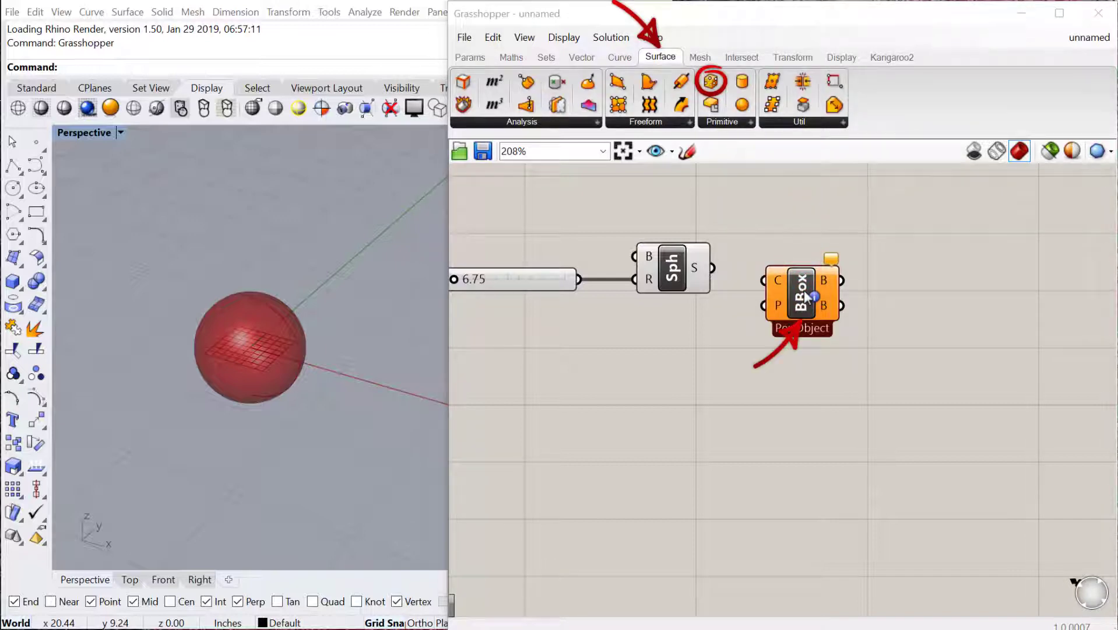
mouse_move(806, 299)
left_mouse_down()
mouse_move(836, 302)
mouse_move(793, 284)
mouse_move(830, 319)
left_mouse_up()
mouse_move(236, 376)
right_mouse_down()
mouse_move(192, 353)
mouse_move(246, 377)
right_mouse_up()
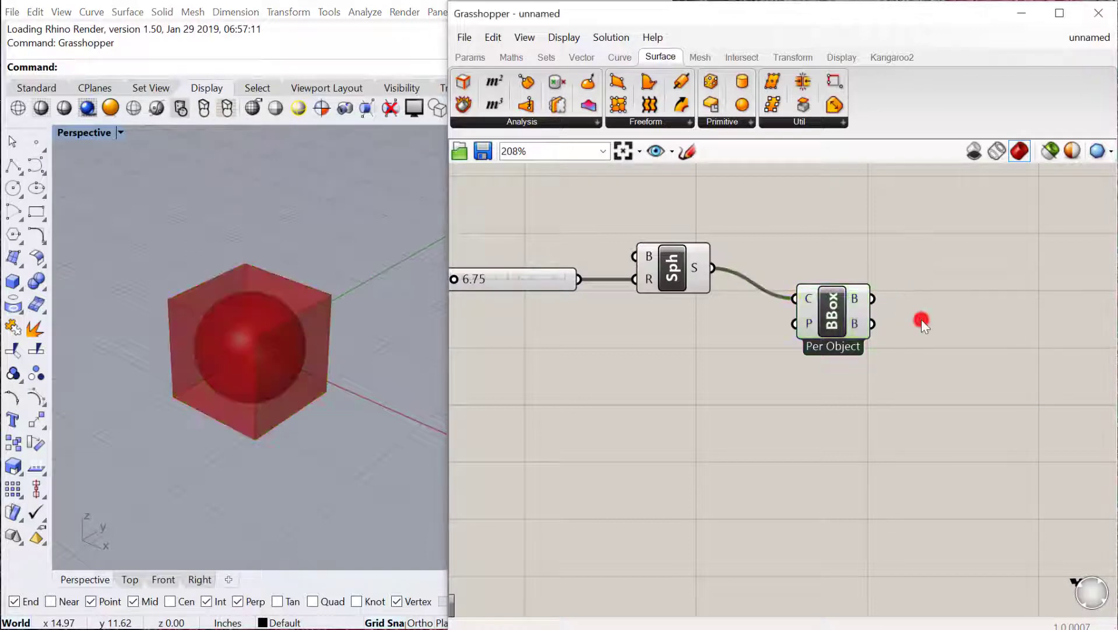
Add a Deconstruct Brep component fed by the bounding box's B output
double_click(921, 319)
type("decon")
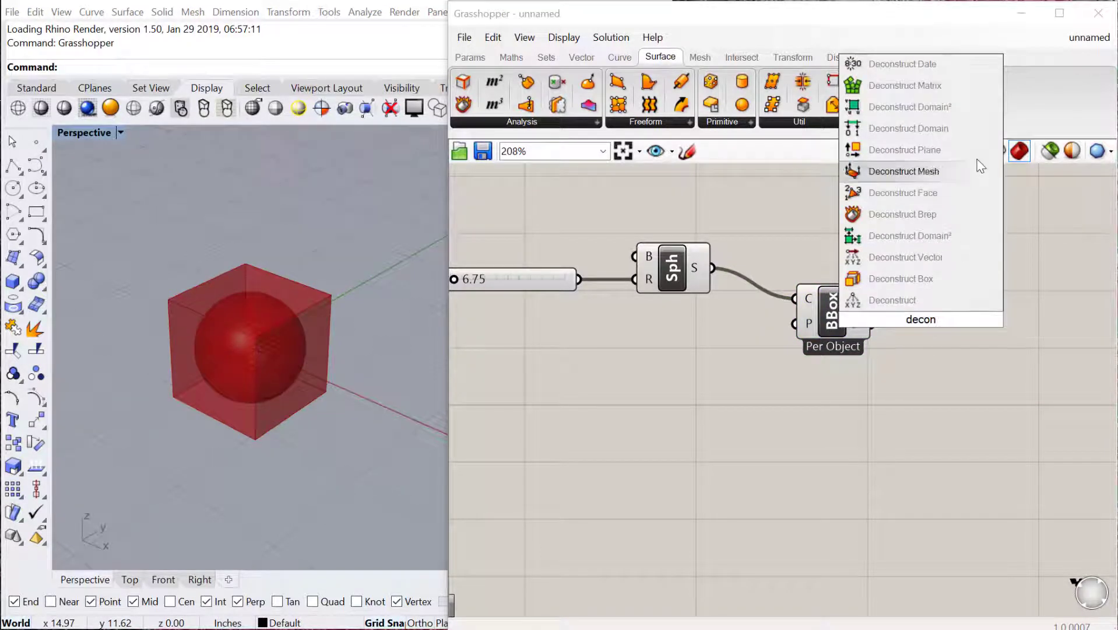
left_click(931, 209)
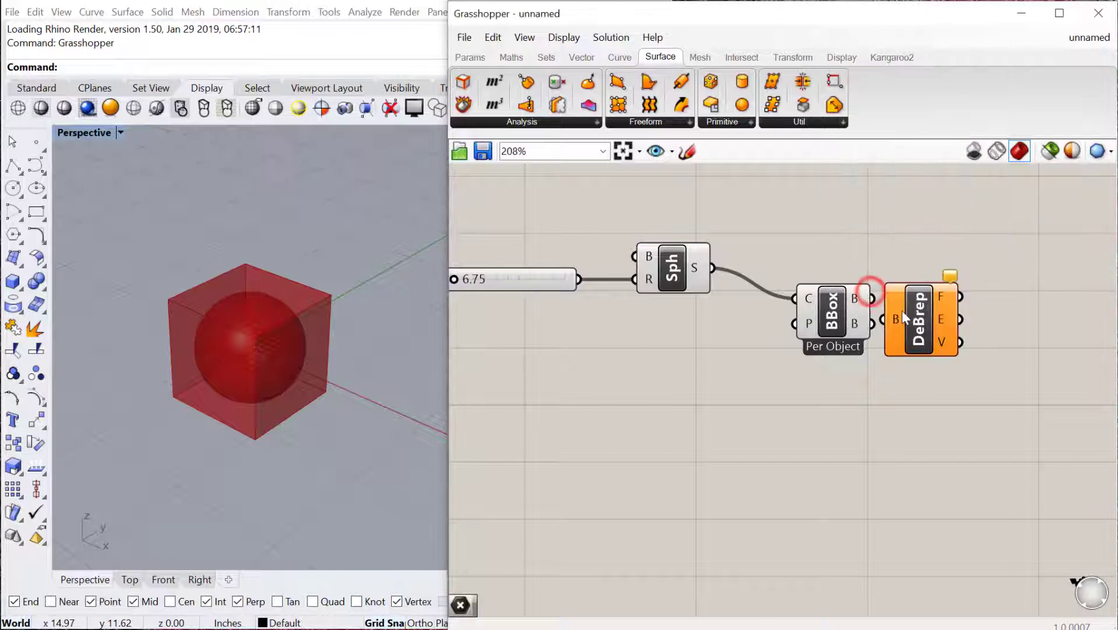
left_click_drag(908, 318, 947, 291)
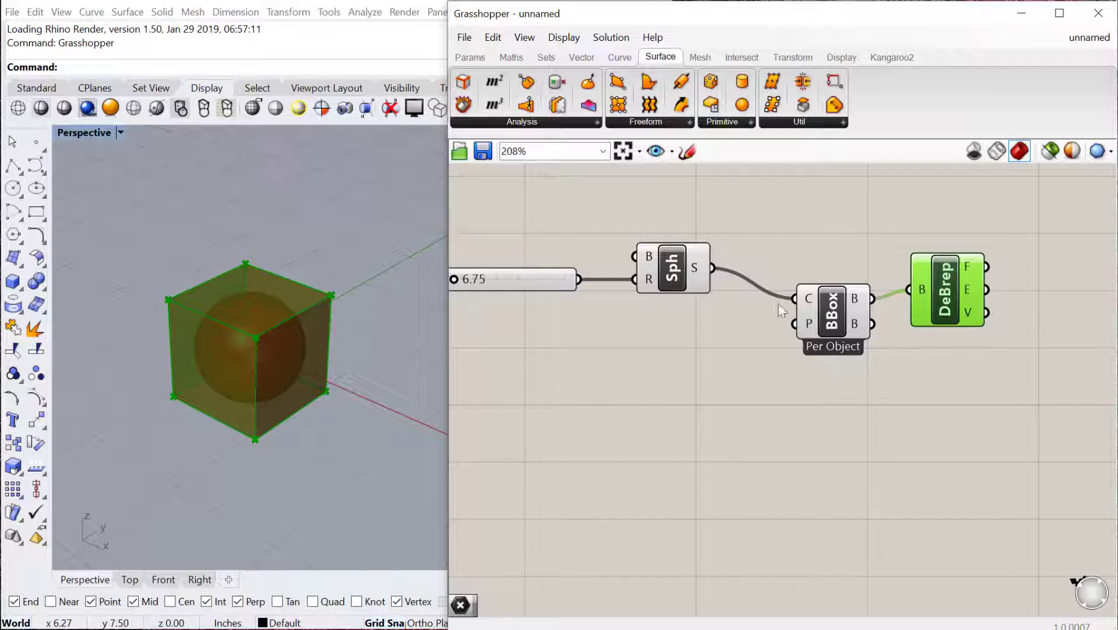
left_click(933, 275)
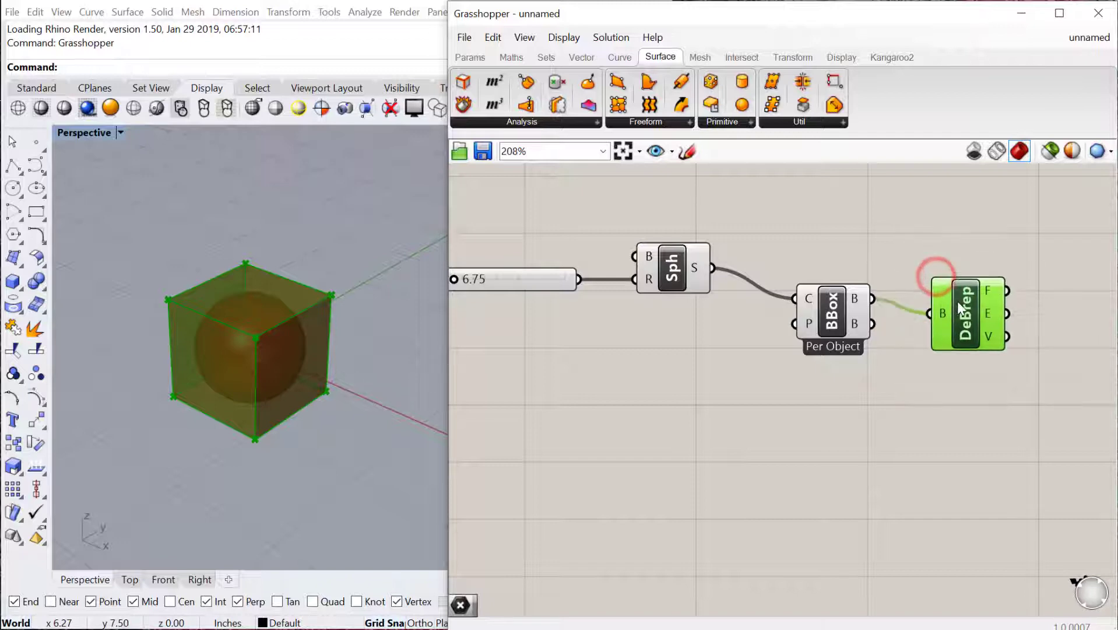
Delete the Deconstruct Brep component and select the Radius slider and Sphere component
key("Delete")
scroll(843, 361, "down", 1)
scroll(843, 362, "down", 1)
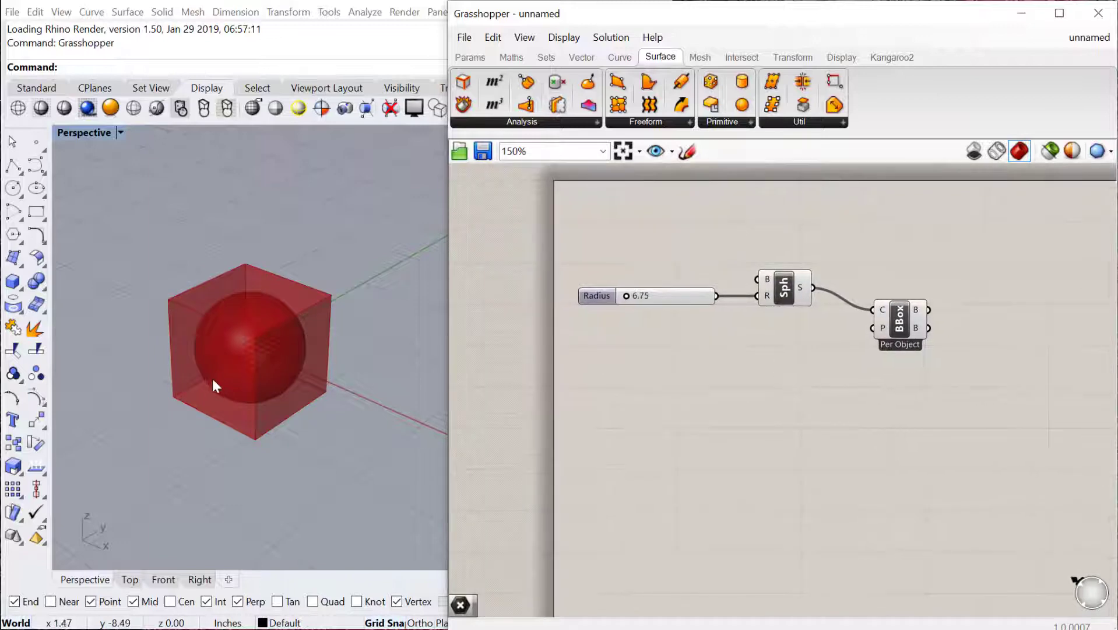
right_click_drag(212, 378, 336, 398)
left_click_drag(802, 331, 645, 224)
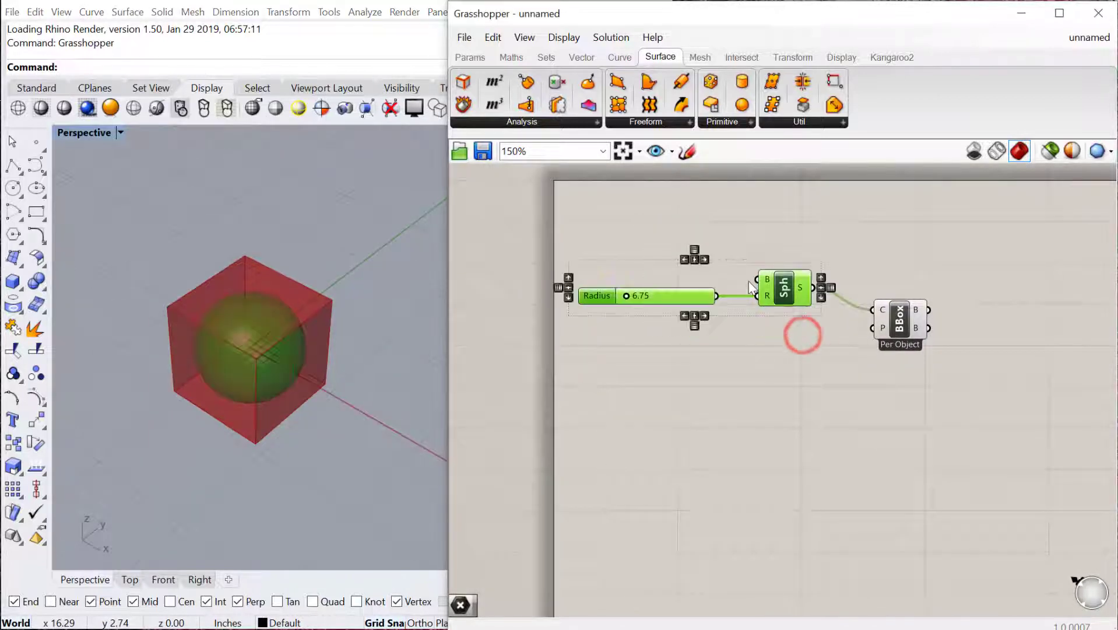
Draw a new sphere in Rhino to the right of the boxed sphere
left_click(324, 392)
scroll(350, 396, "down", 2)
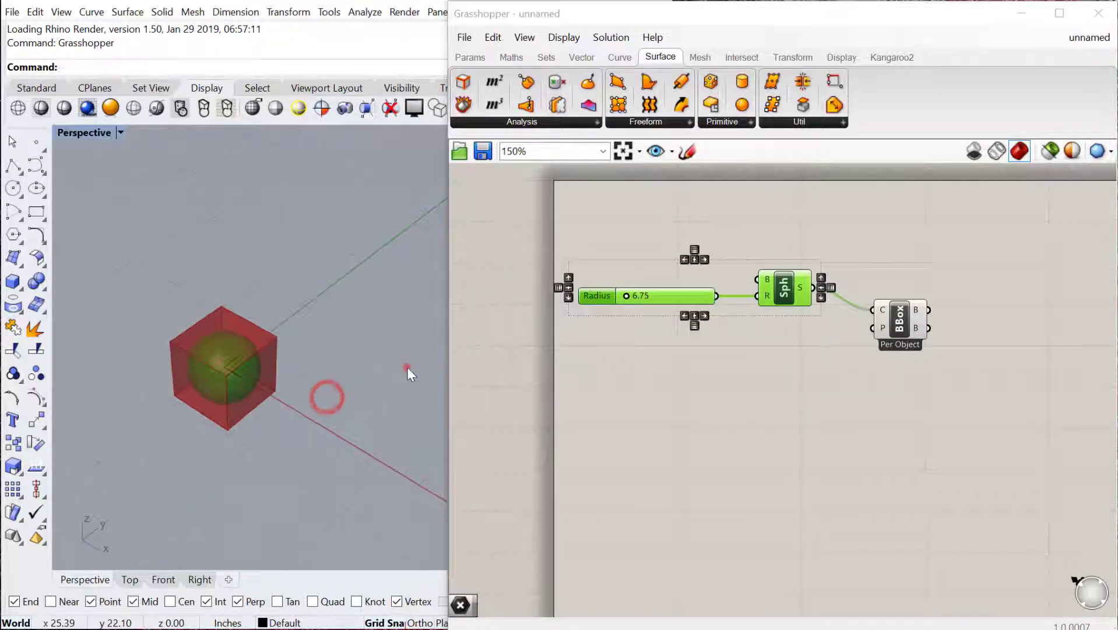
left_click(407, 367)
left_click(355, 344)
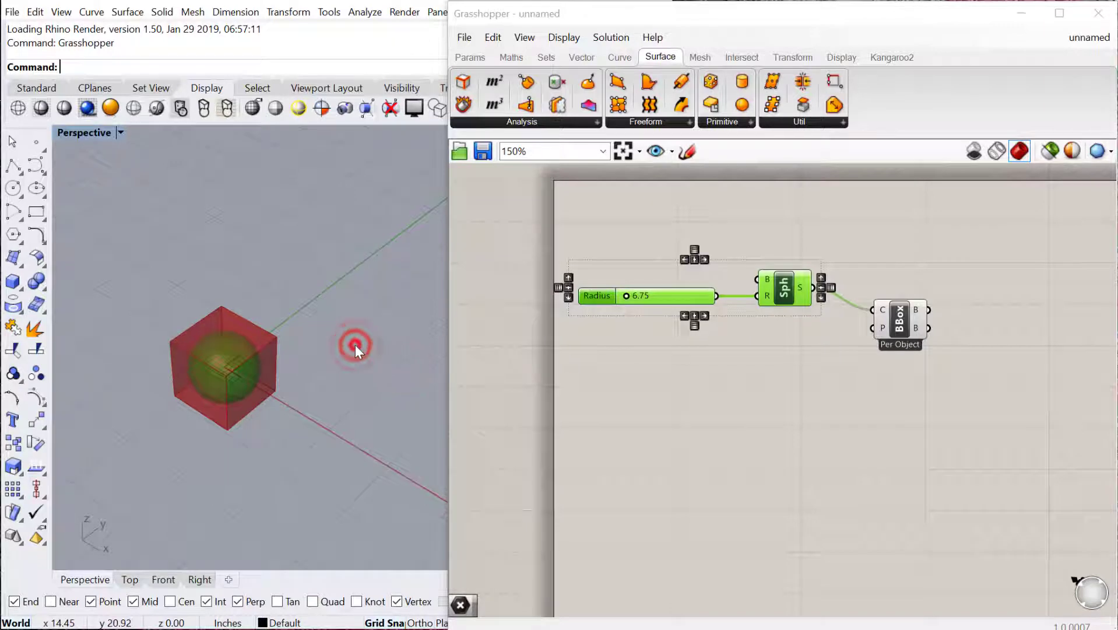
type("Sphere")
key("Return")
left_click(354, 344)
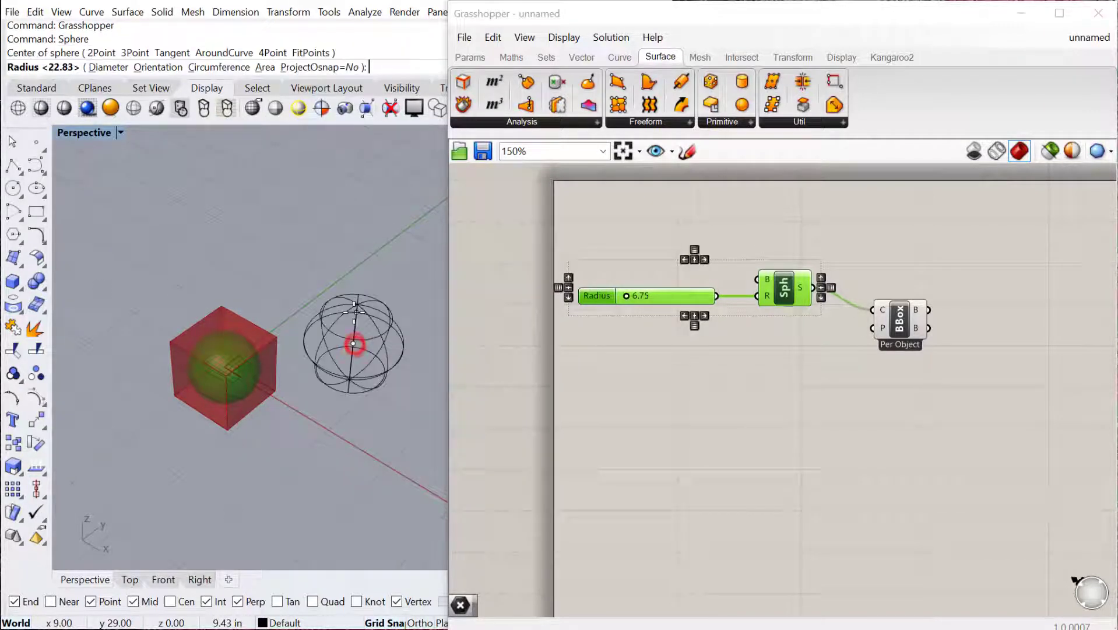
left_click(351, 308)
Draw a small sphere above the box and switch the viewport to Ghosted display
key("Return")
left_click(271, 284)
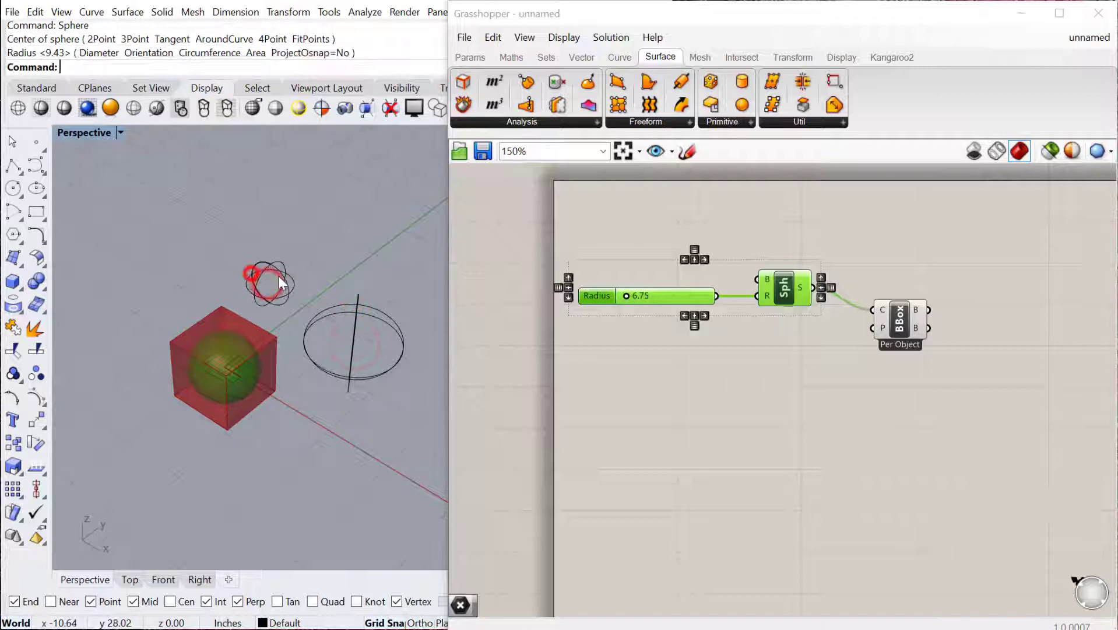
left_click(249, 270)
left_click(133, 107)
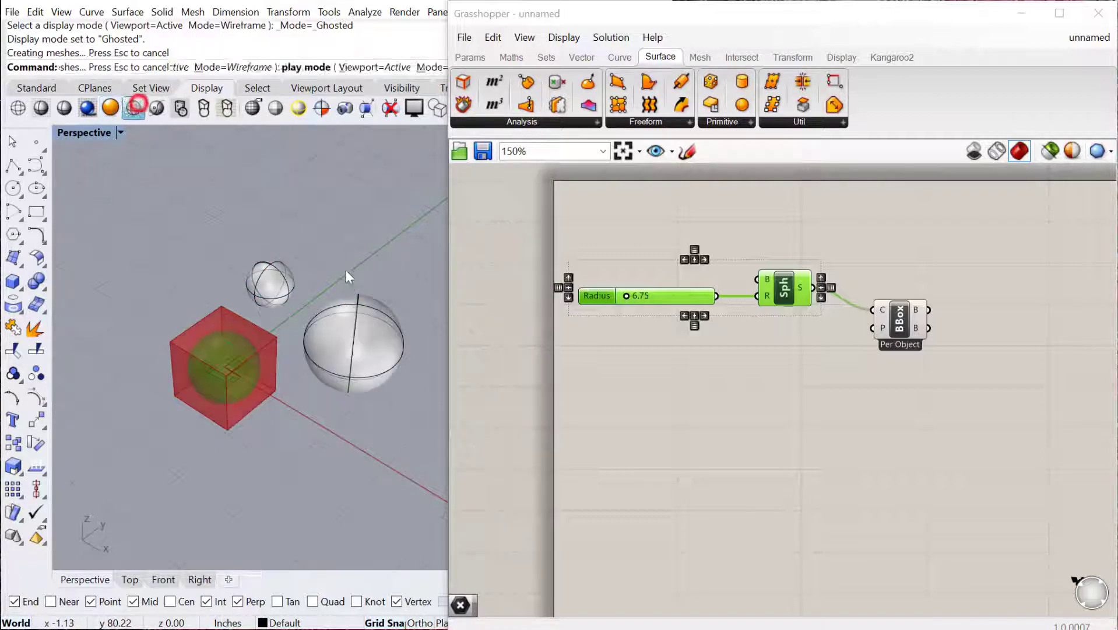
Add a Brep parameter referencing the small Rhino sphere via Set One Brep
left_click(703, 521)
double_click(703, 521)
type("brep")
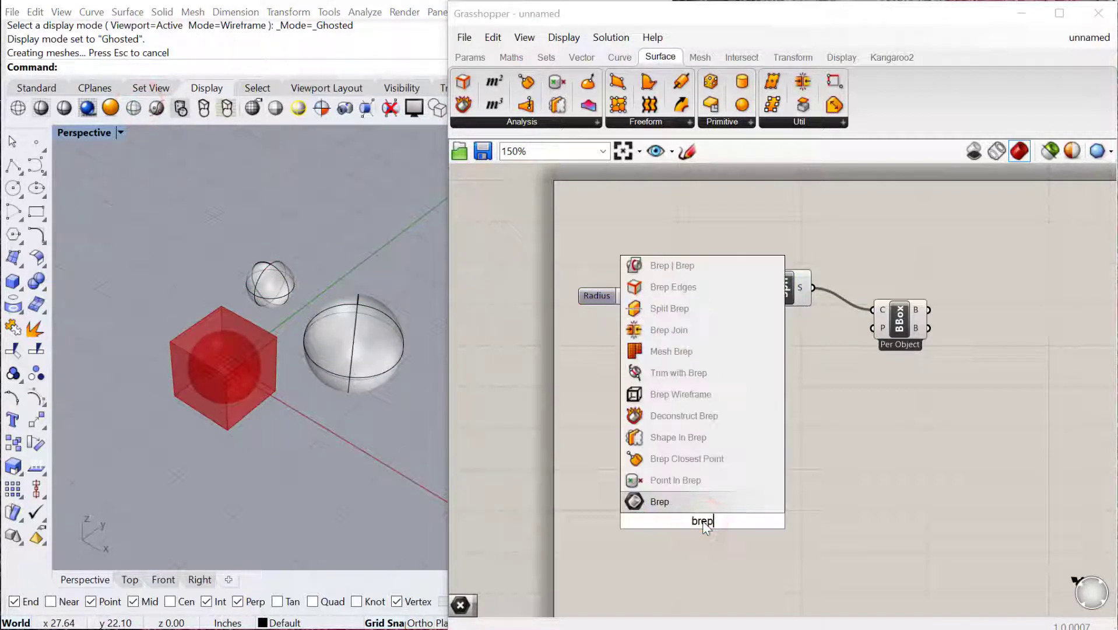
key("Return")
left_click_drag(688, 479, 693, 332)
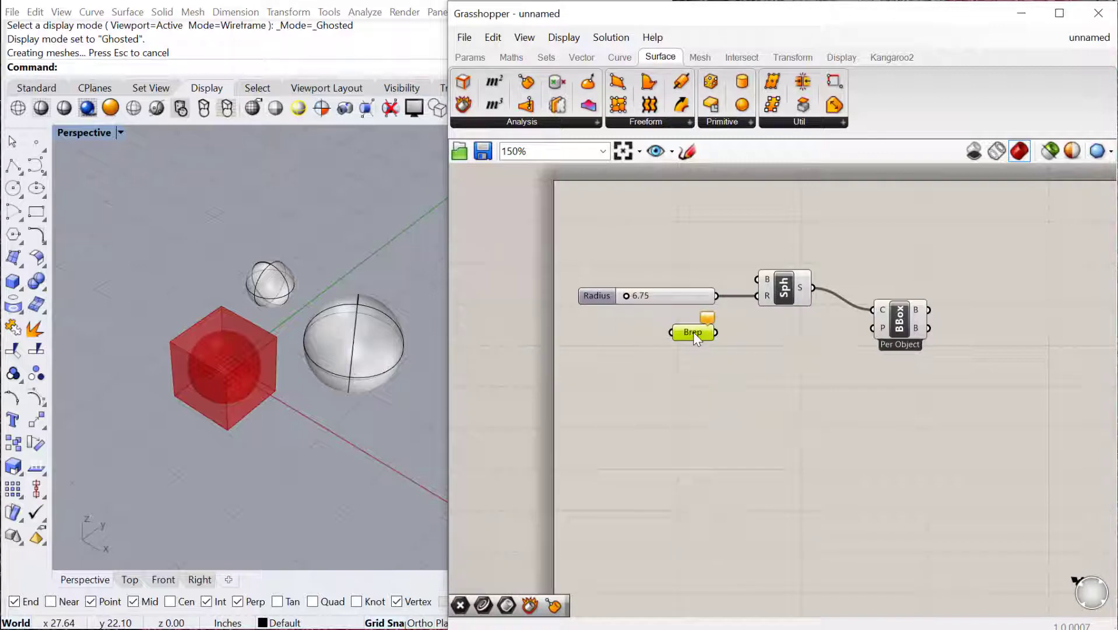
right_click(693, 332)
left_click(739, 521)
left_click(270, 283)
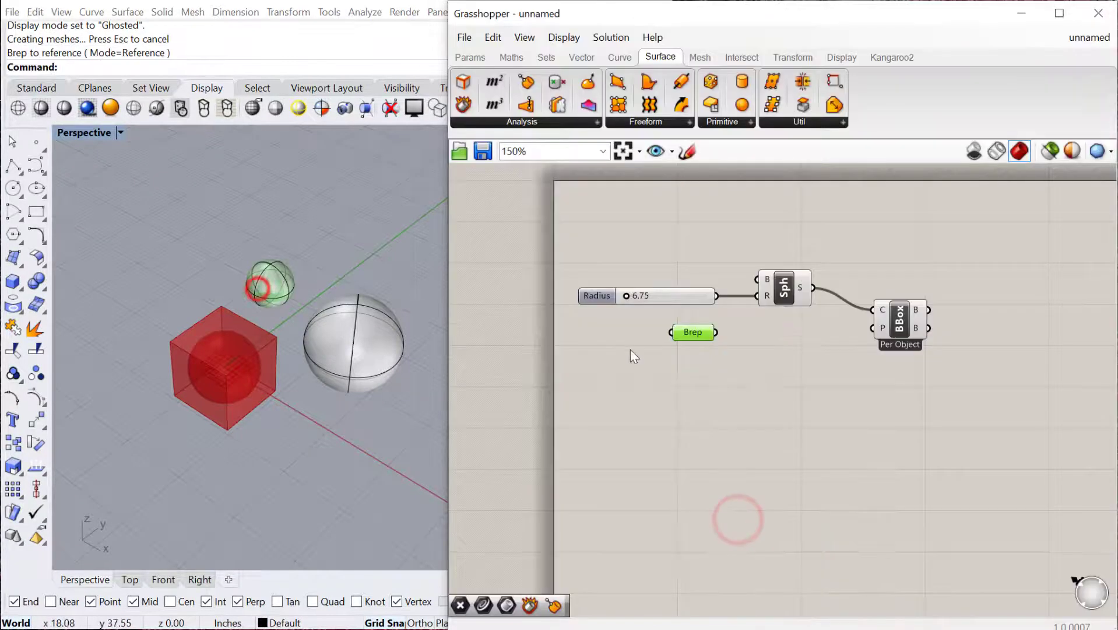
Duplicate the Brep parameter, reference the large sphere, and hide both spheres in Rhino
mouse_move(688, 332)
left_click_drag(687, 332, 690, 358, "alt")
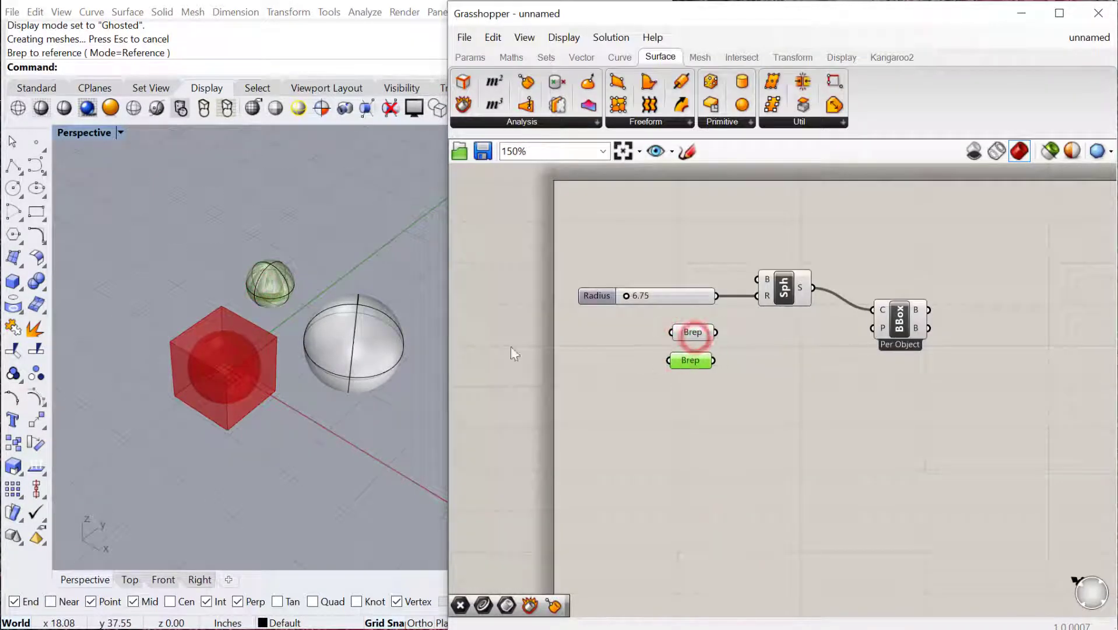
left_click(377, 347)
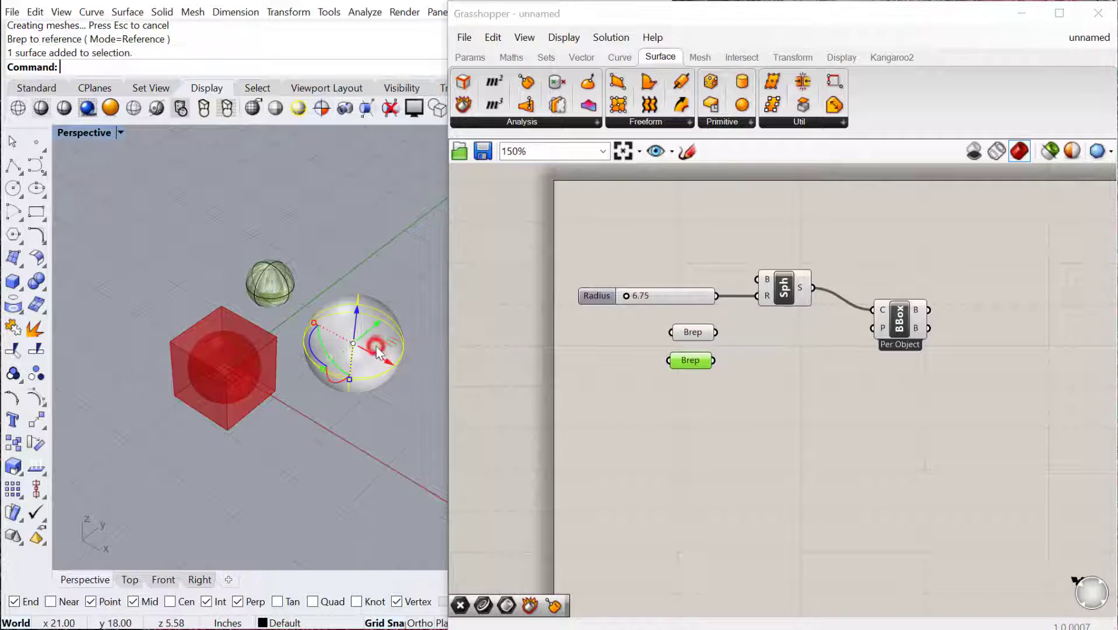
right_click(681, 358)
left_click(740, 521)
left_click(402, 473)
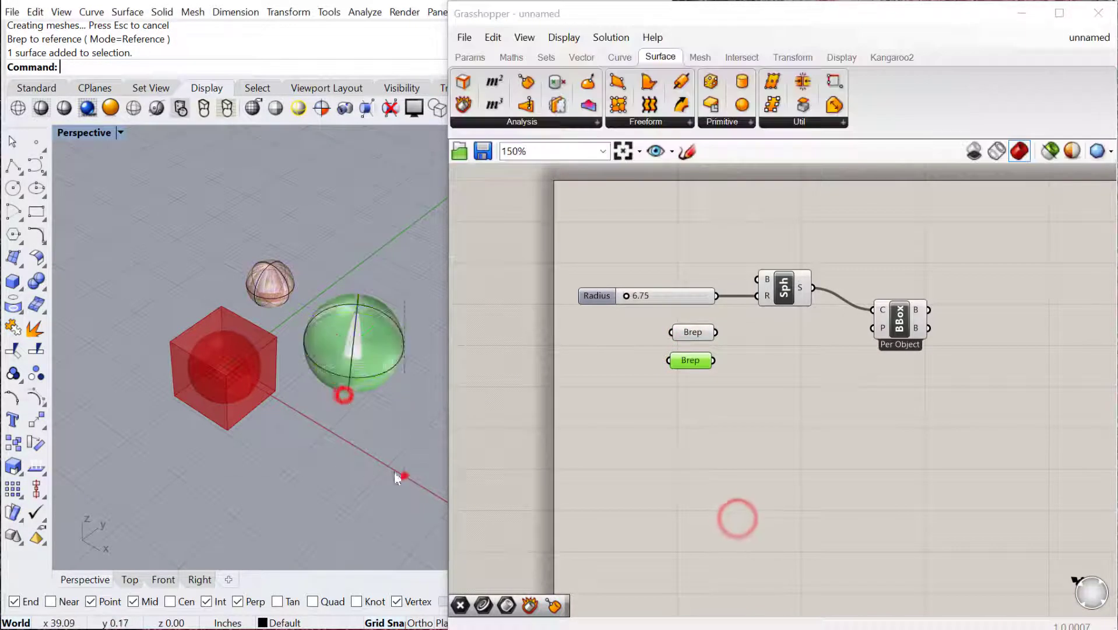
type("Hide")
key("Return")
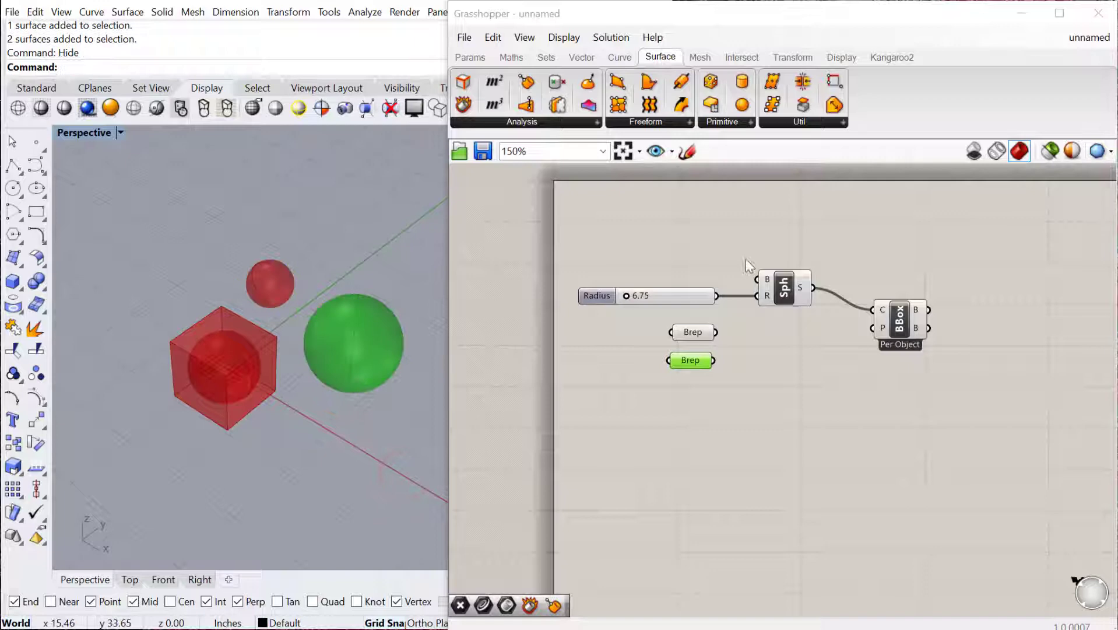
Wire both Brep parameters into the Bounding Box's C input
right_click_drag(853, 369, 811, 365)
left_click_drag(878, 335, 905, 355)
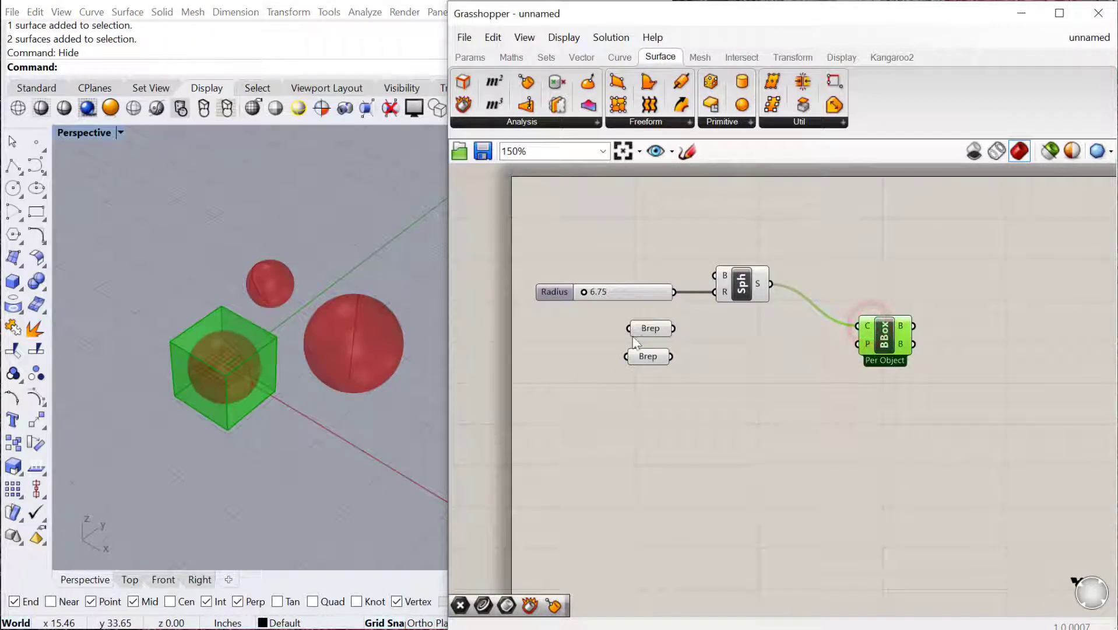
left_click_drag(674, 328, 858, 325, "shift")
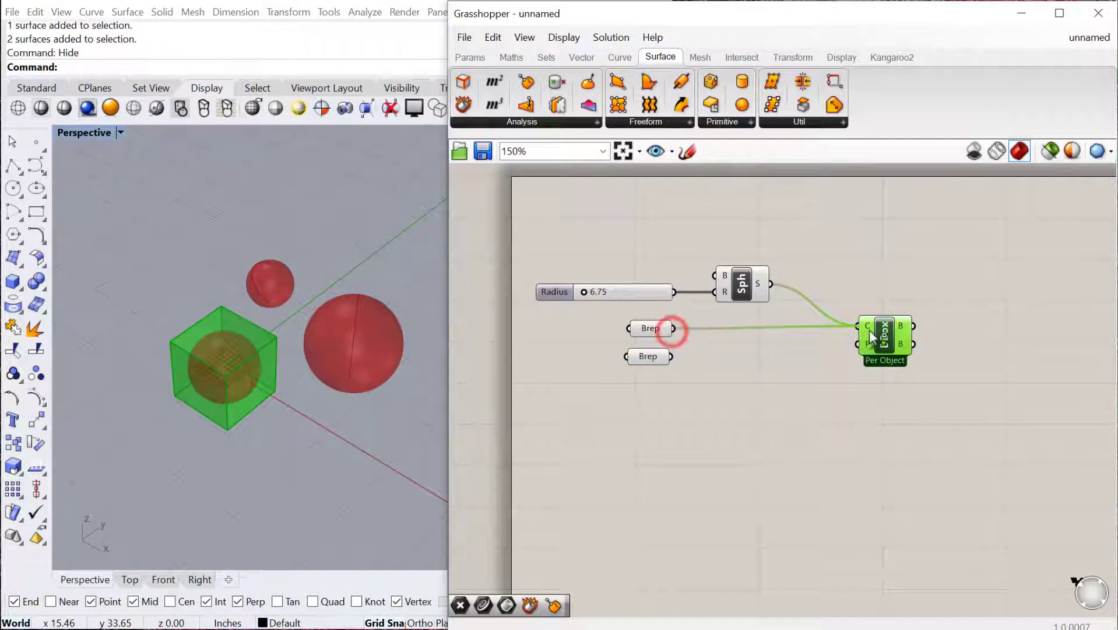
left_click_drag(753, 349, 902, 334, "shift")
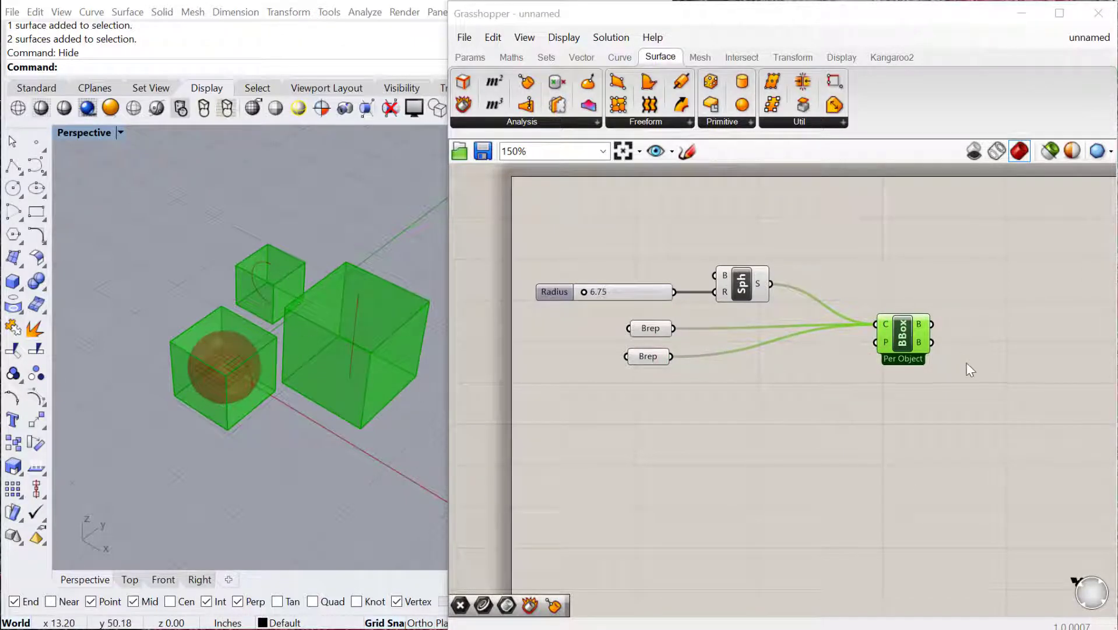
Switch the Bounding Box component to Union Box
left_click(912, 348)
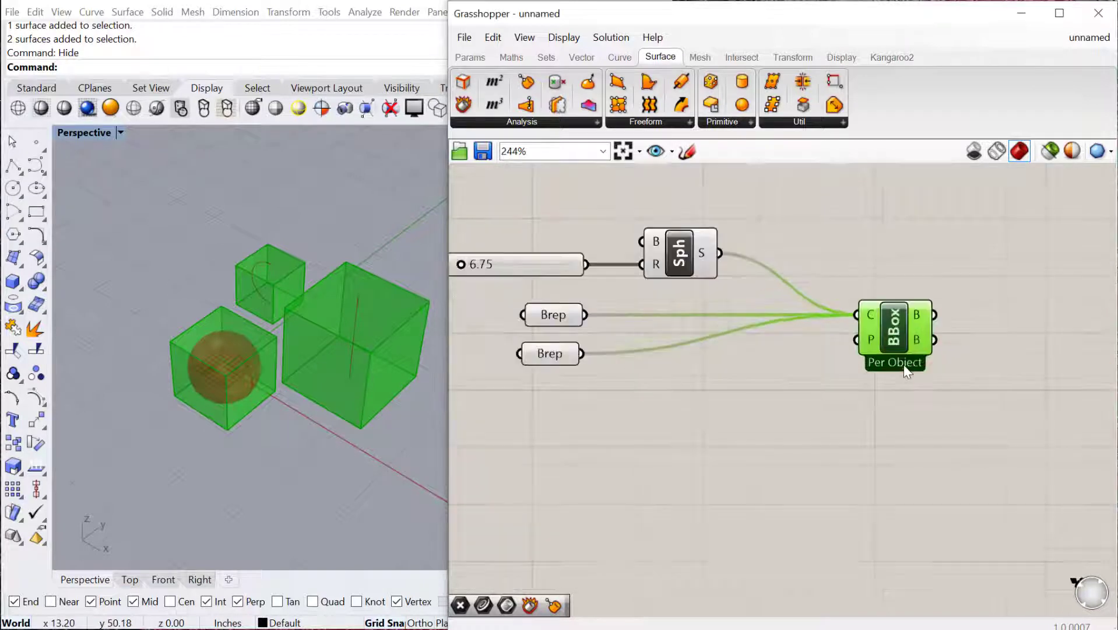
scroll(904, 364, "up", 2)
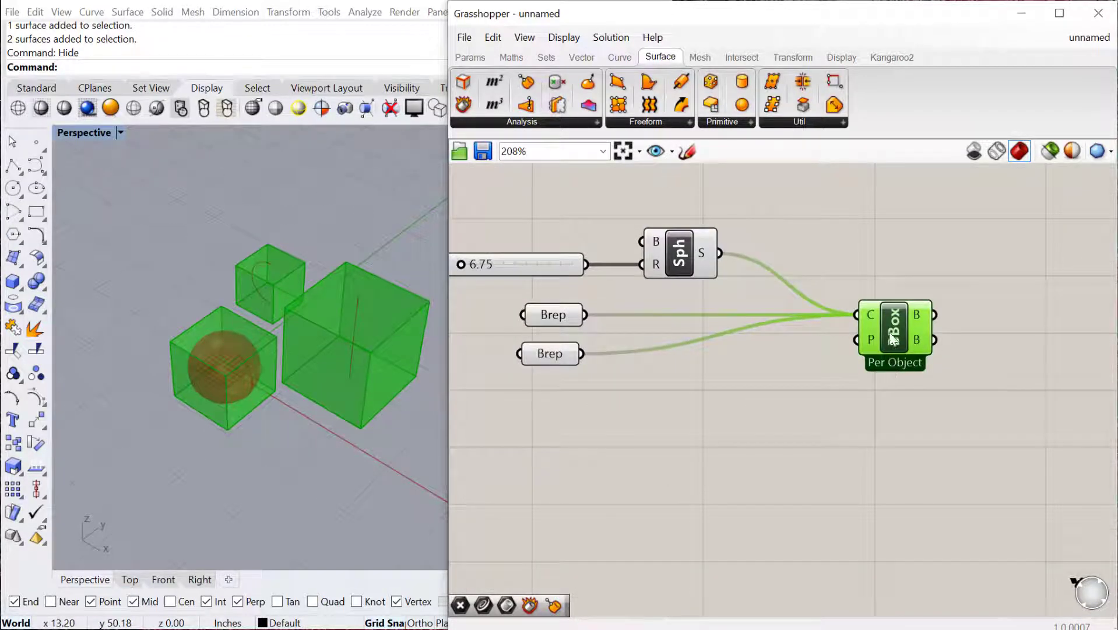
right_click_drag(903, 374, 916, 359)
left_click(921, 317)
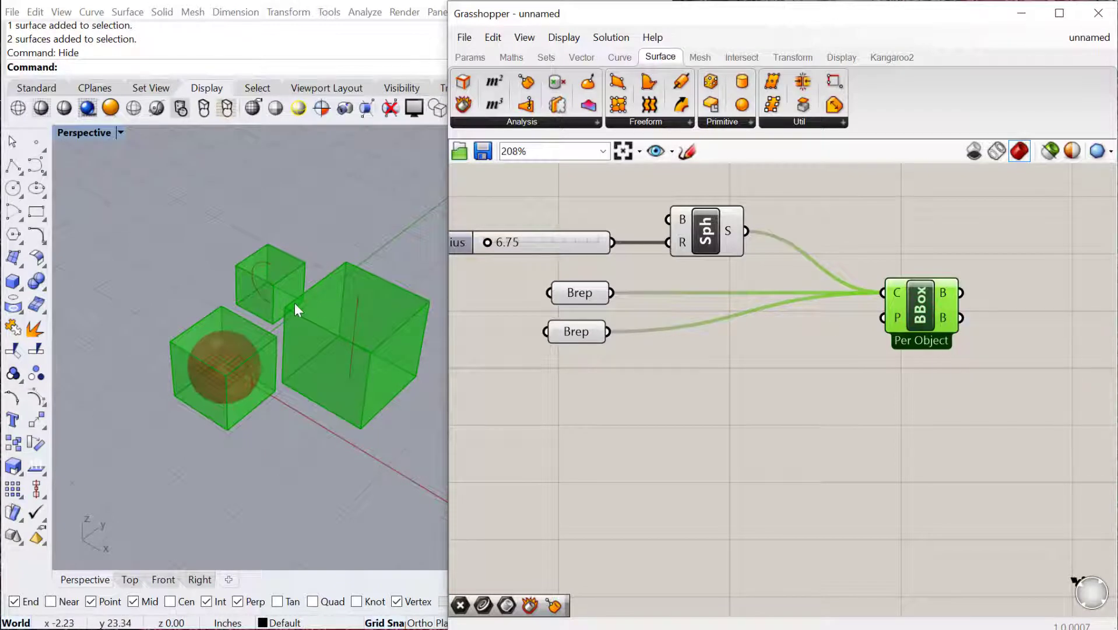
right_click(918, 314)
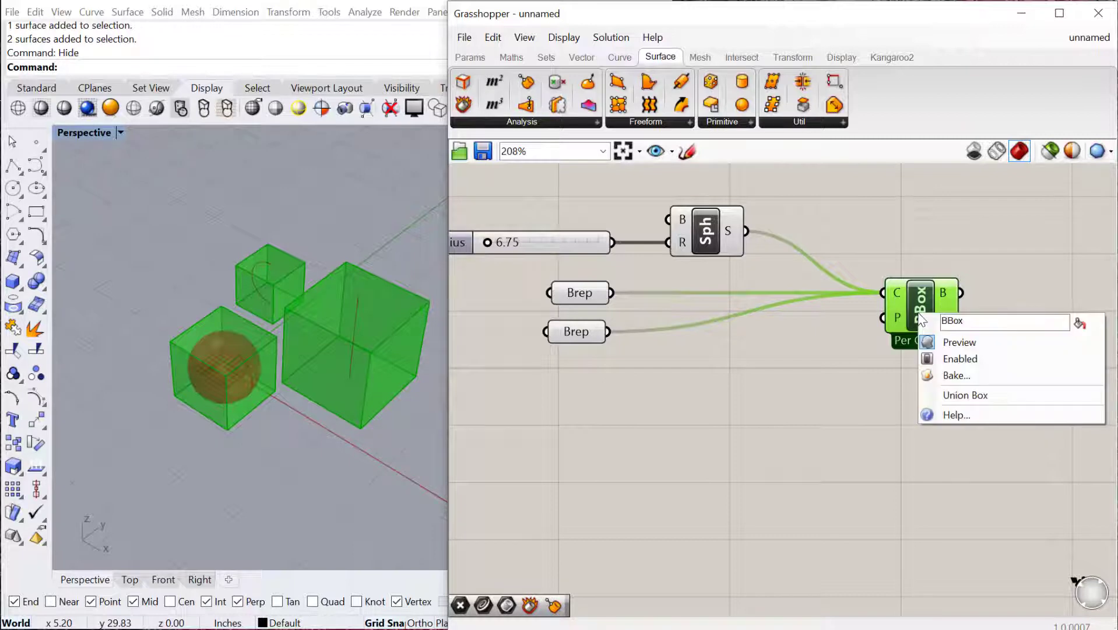
left_click(970, 395)
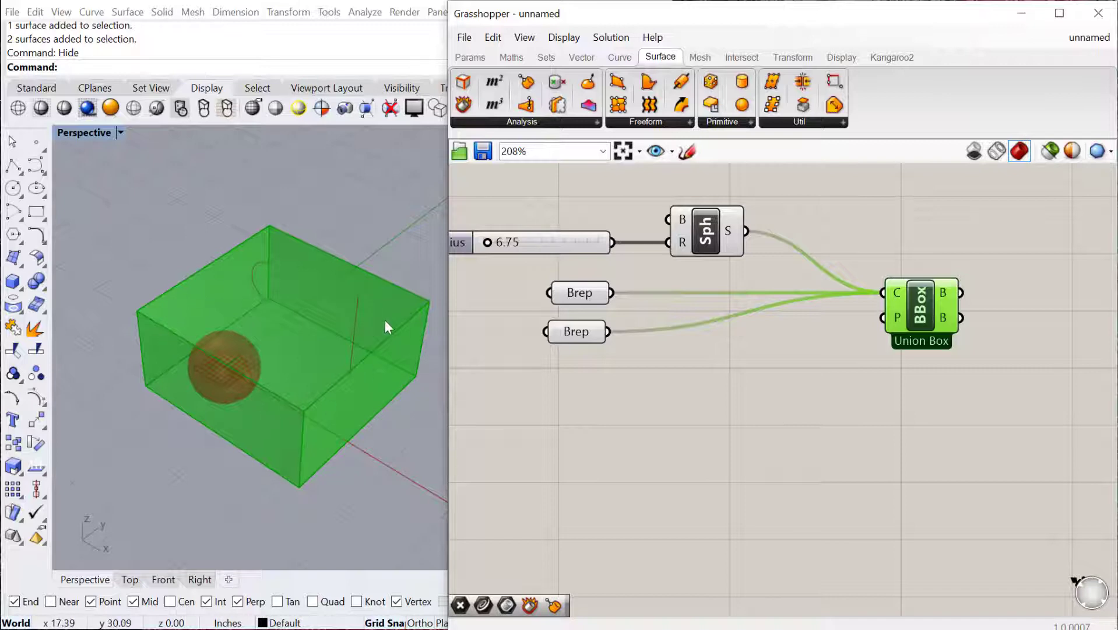
right_click_drag(384, 320, 292, 383)
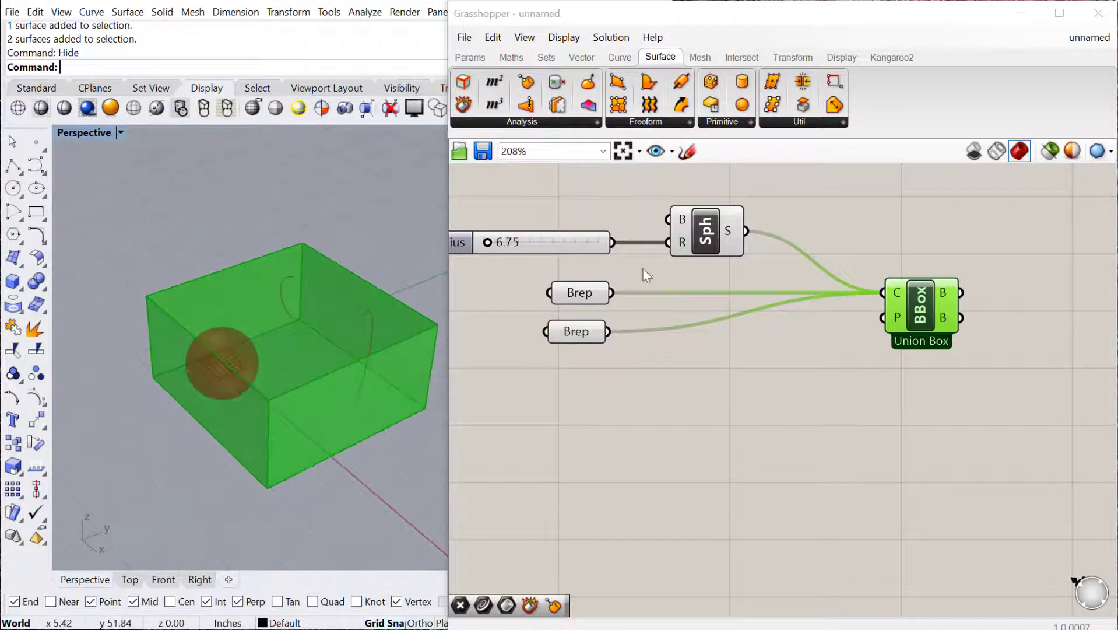
scroll(704, 322, "down", 3)
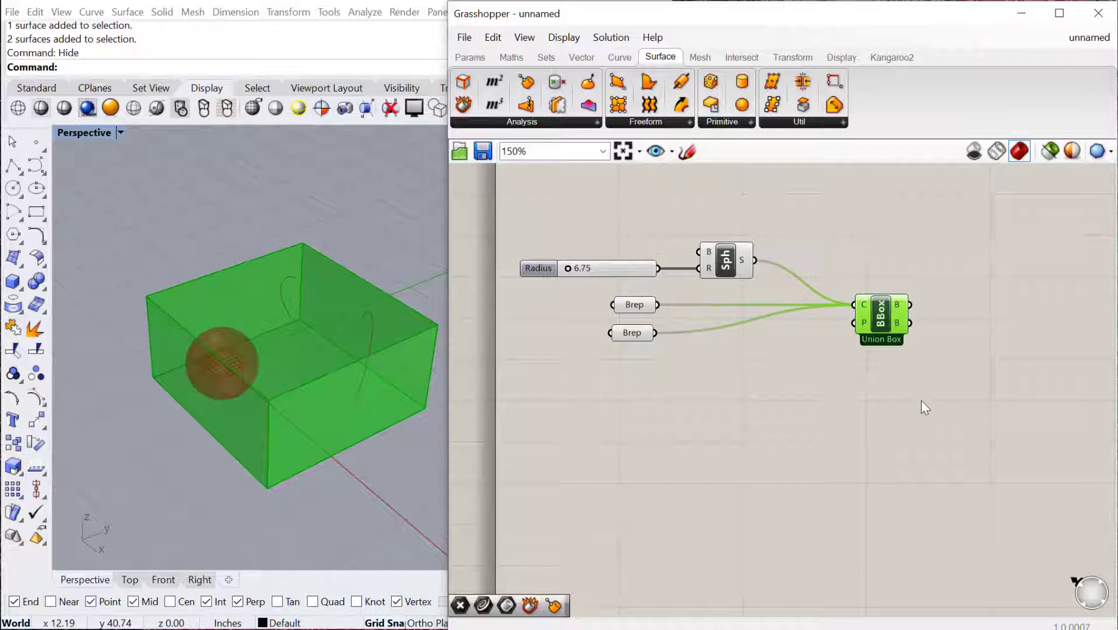
left_click_drag(896, 324, 894, 316)
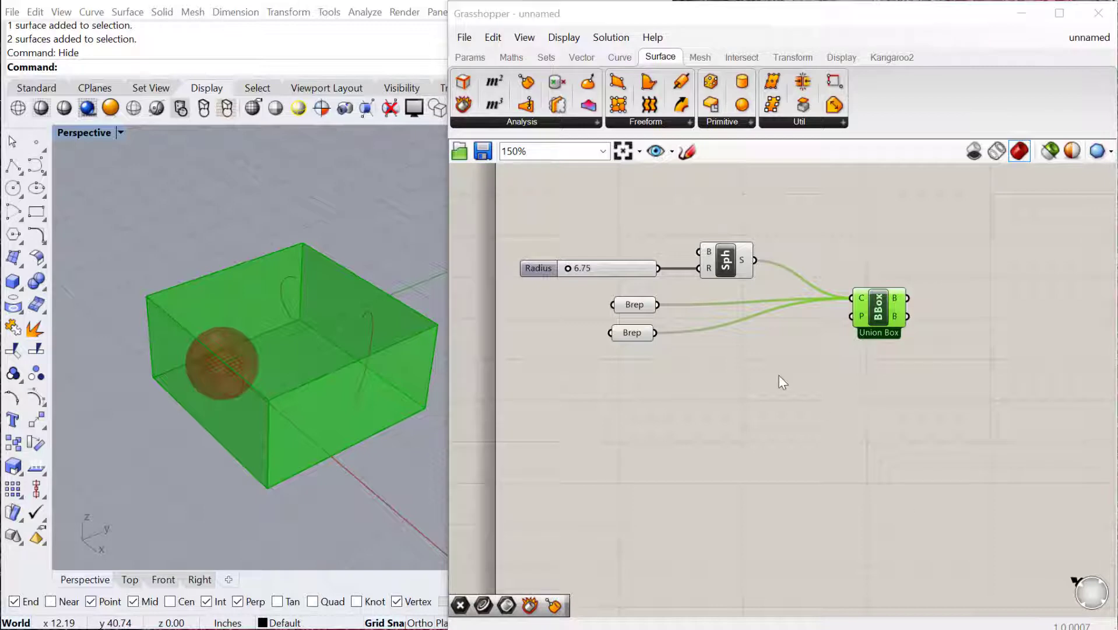
left_click_drag(878, 313, 887, 327)
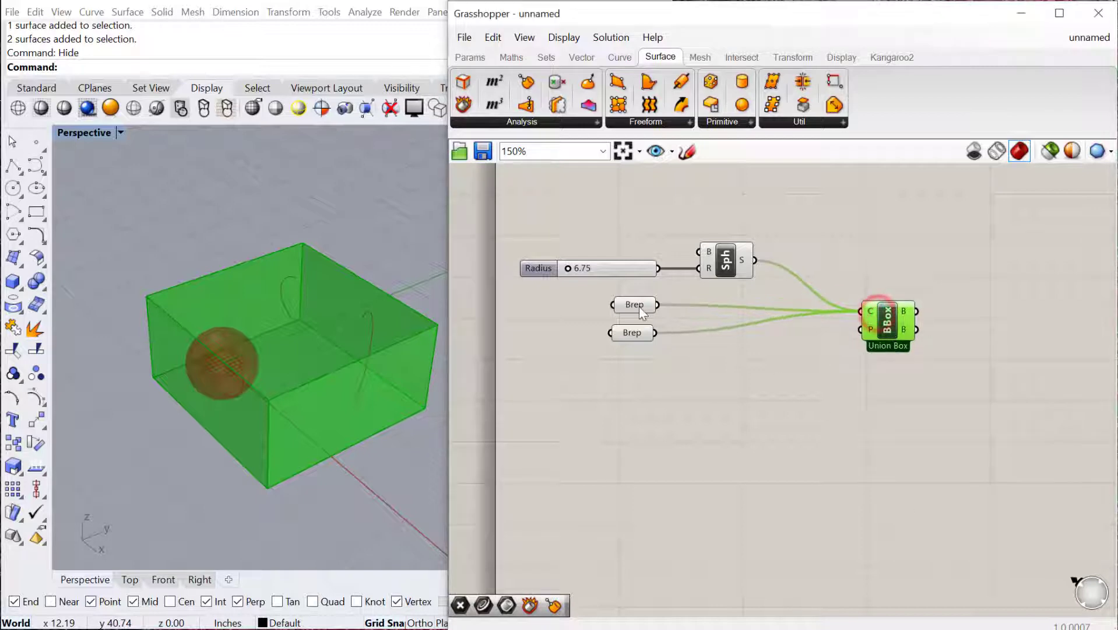
scroll(180, 352, "down", 5)
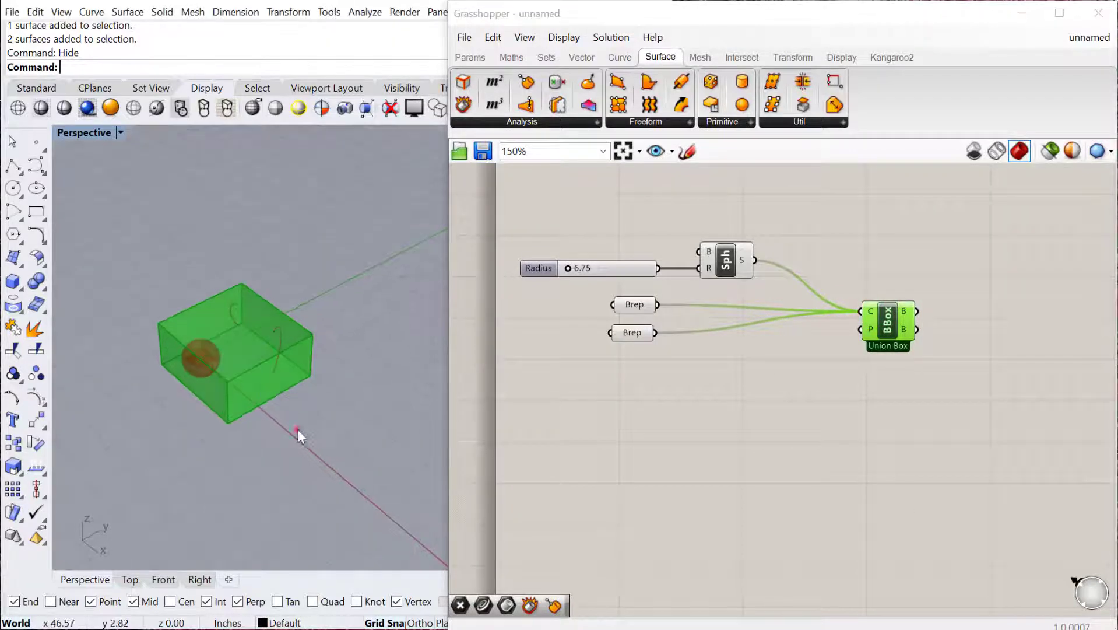
Delete the Radius slider, Sphere and both Brep components
left_click(298, 432)
left_click_drag(751, 404, 513, 228)
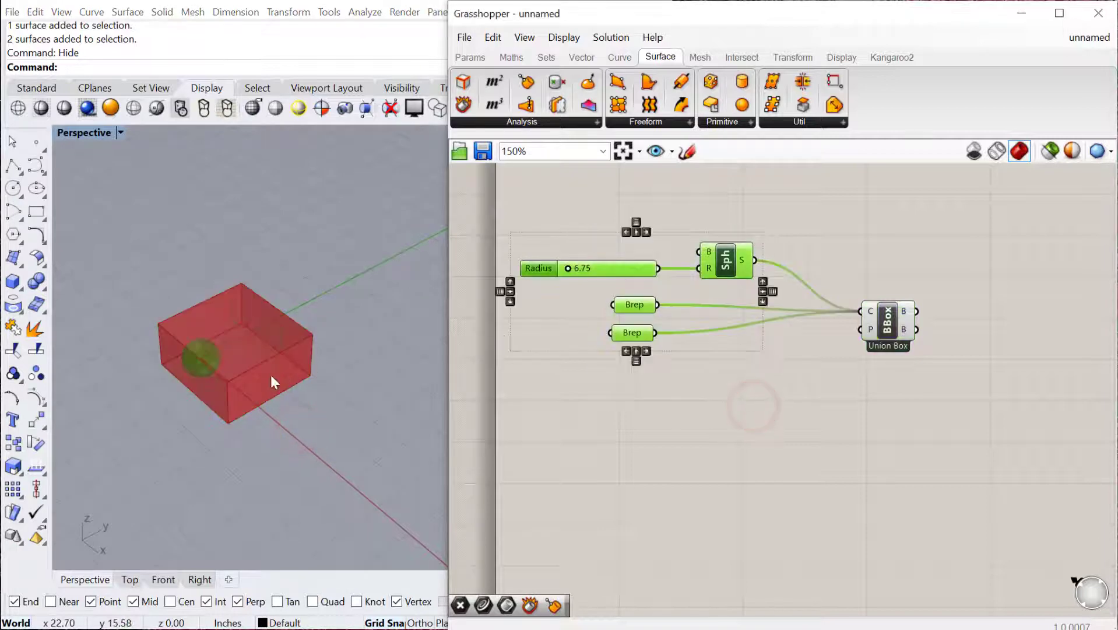
key("Delete")
scroll(214, 365, "up", 4)
Draw a six-point curve in the Rhino viewport
type("Curve")
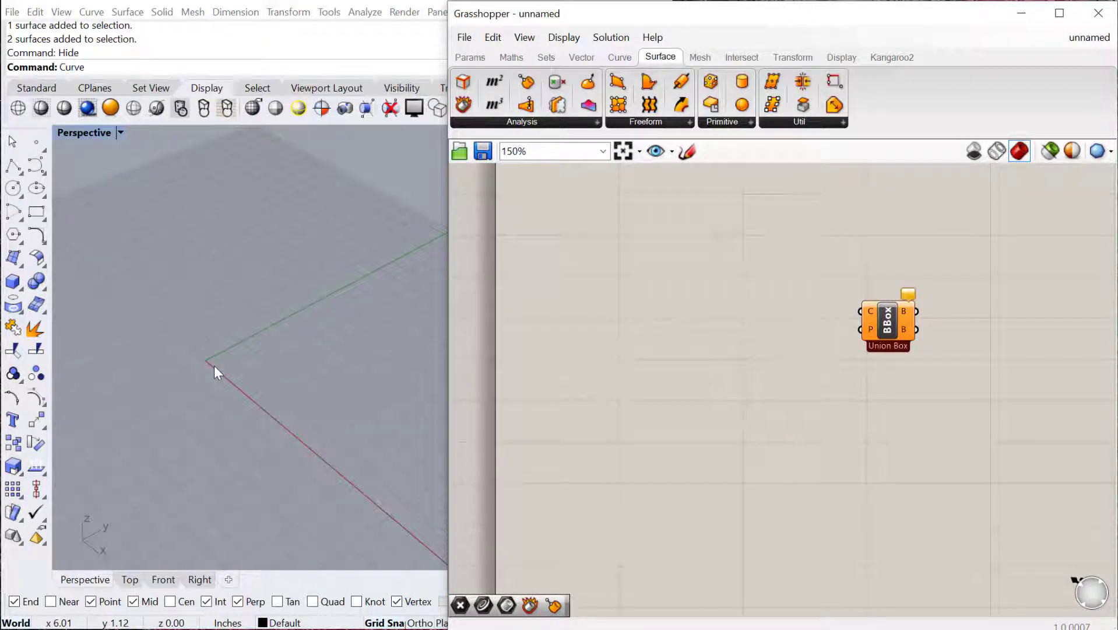
key("Escape")
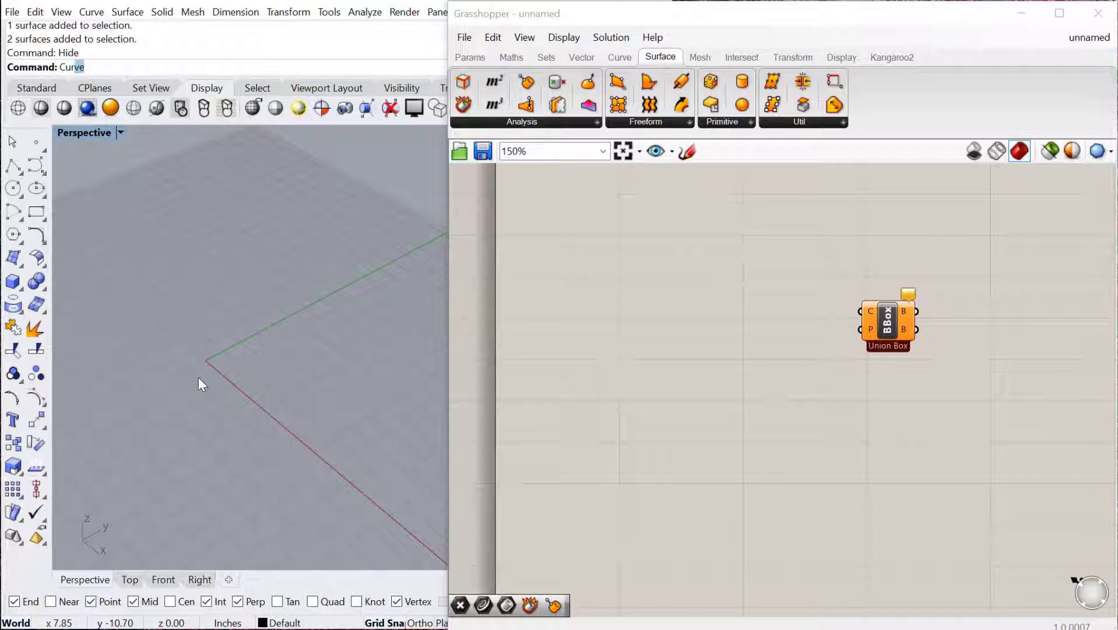
type("Cur")
key("Return")
left_click(199, 378)
left_click(144, 275)
left_click(306, 334)
left_click(288, 239)
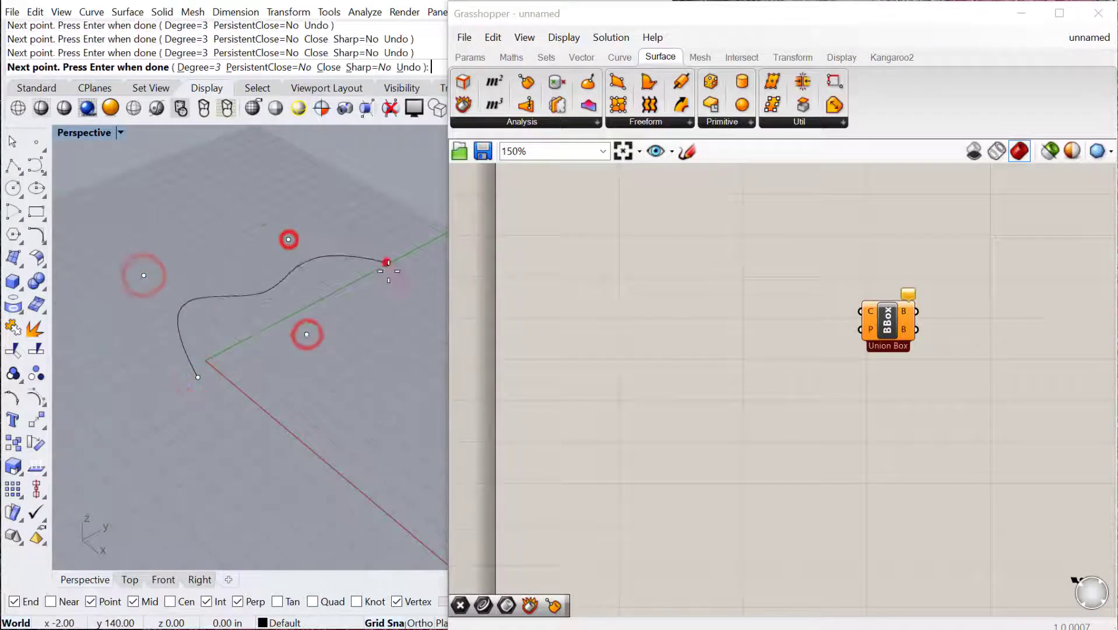
left_click(387, 262)
left_click(396, 307)
key("Return")
Raise curve control points to make the curve three-dimensional
left_click(315, 258)
left_click(288, 239)
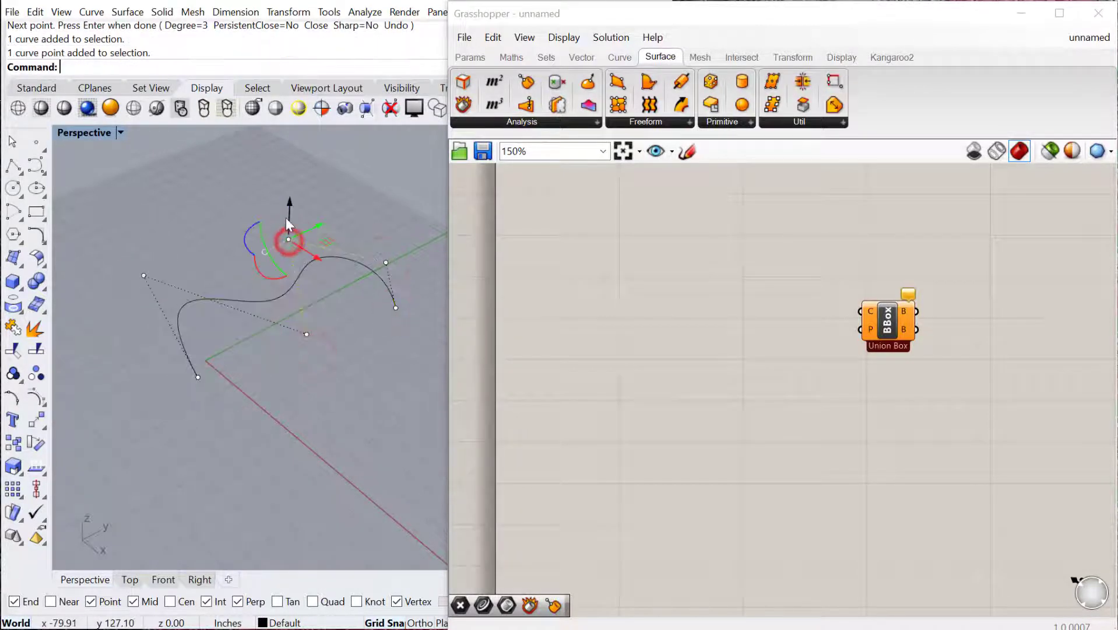
left_click_drag(287, 220, 290, 142)
left_click(306, 333)
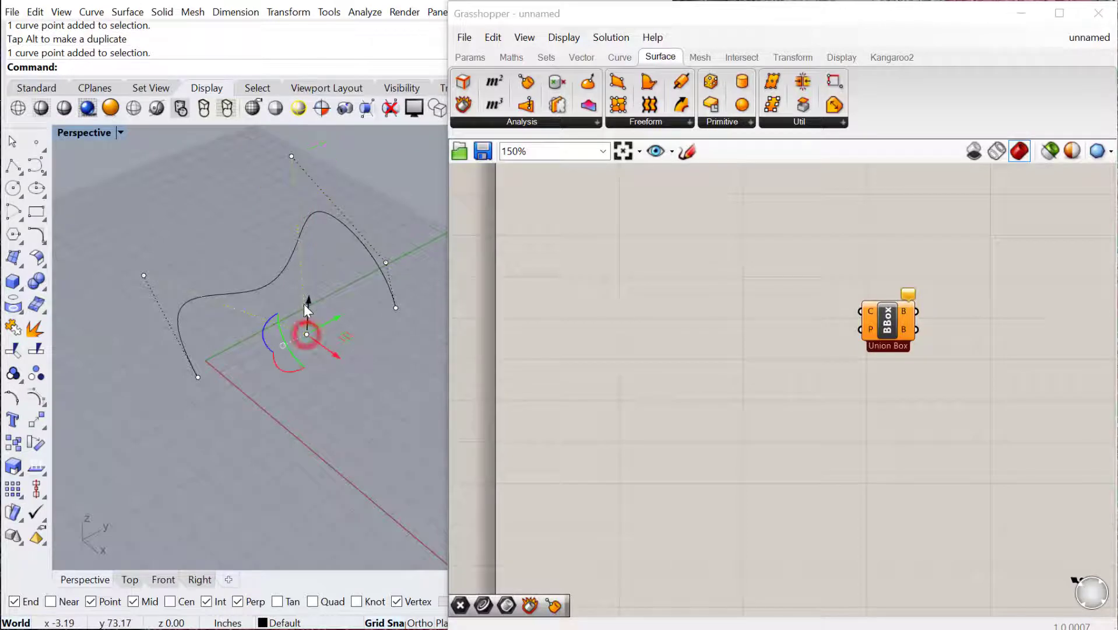
mouse_move(305, 305)
right_mouse_down()
mouse_move(306, 350)
mouse_move(309, 280)
mouse_move(315, 303)
right_mouse_up()
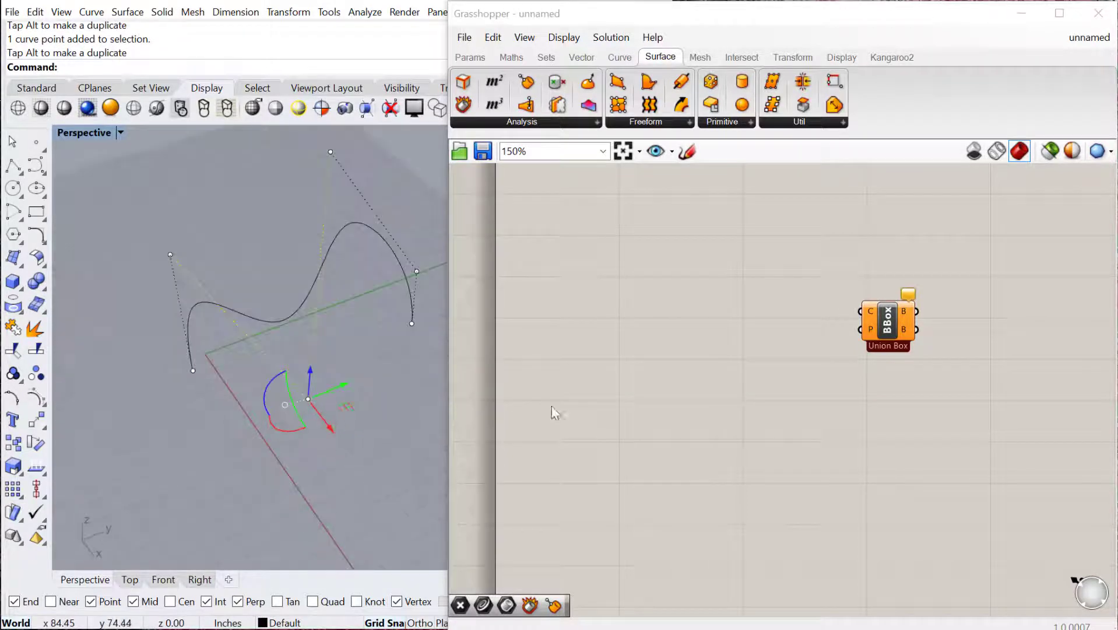
Add a Curve parameter referencing the 3D curve and wire it into BBox's C input
double_click(605, 328)
type("cur")
key("Return")
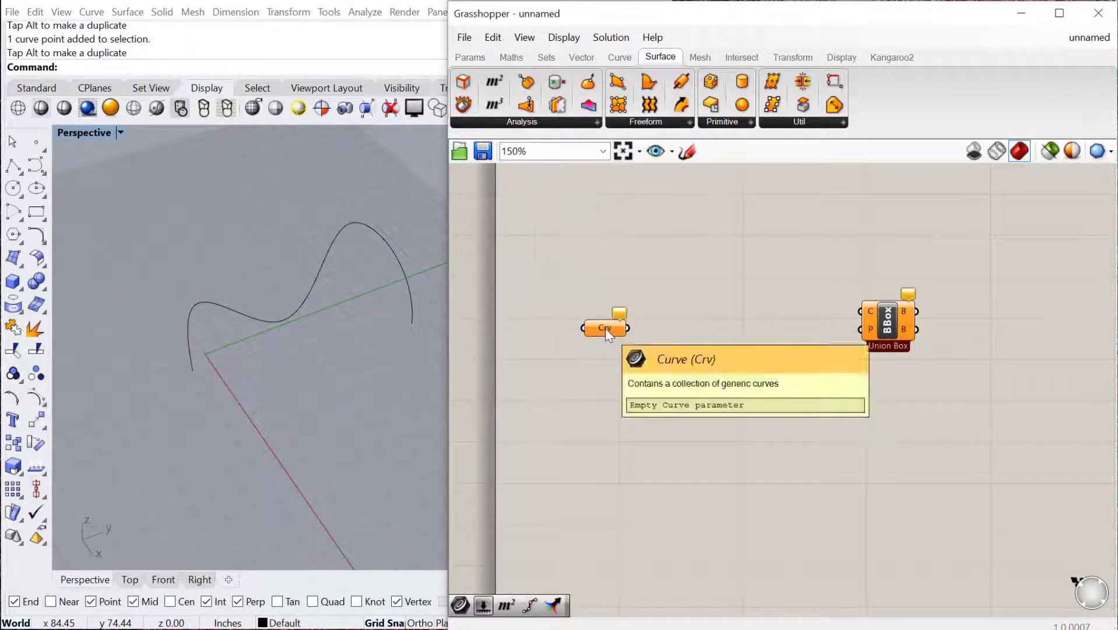
right_click(605, 328)
left_click(666, 533)
left_click(408, 283)
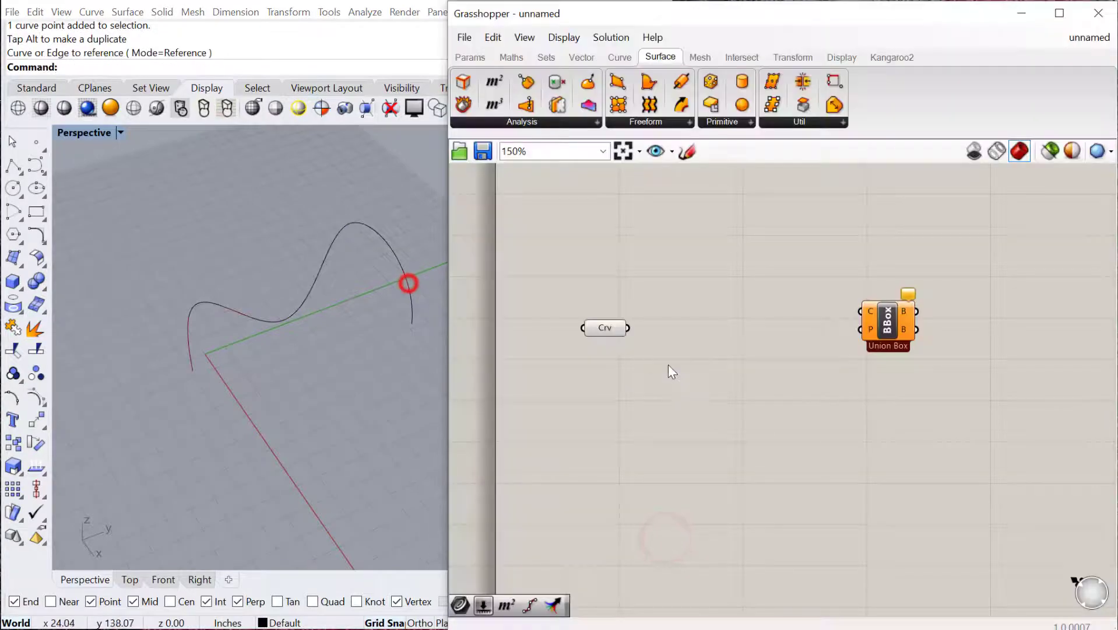
left_click(670, 367)
left_click_drag(629, 327, 824, 326)
right_click_drag(316, 311, 302, 400)
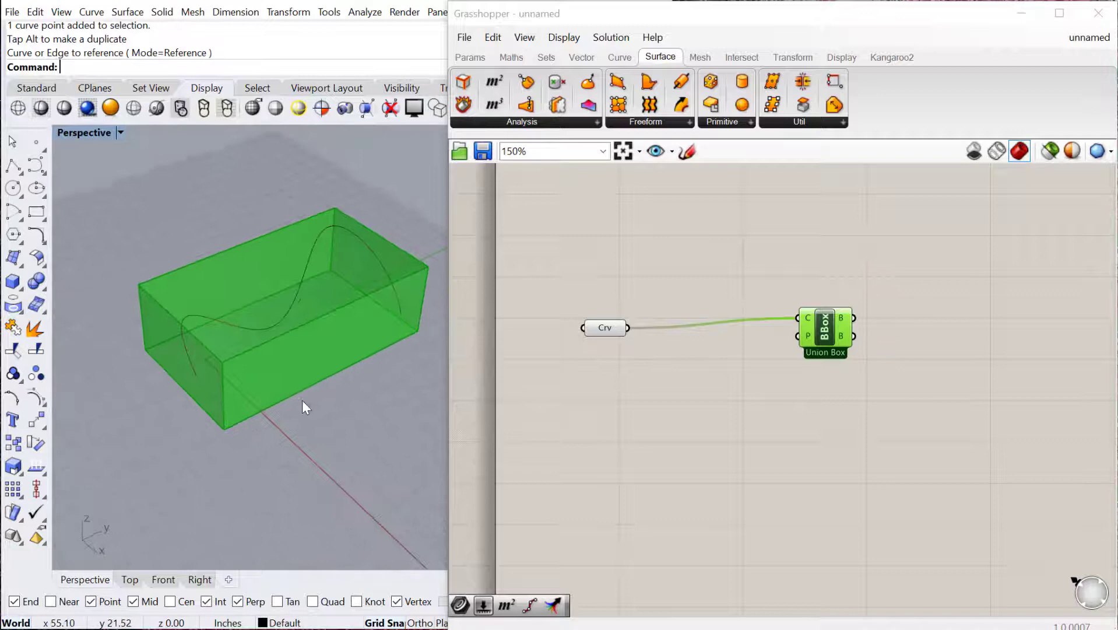
scroll(302, 400, "down", 3)
Place six scattered points on the Rhino grid with the Point command
type("Point")
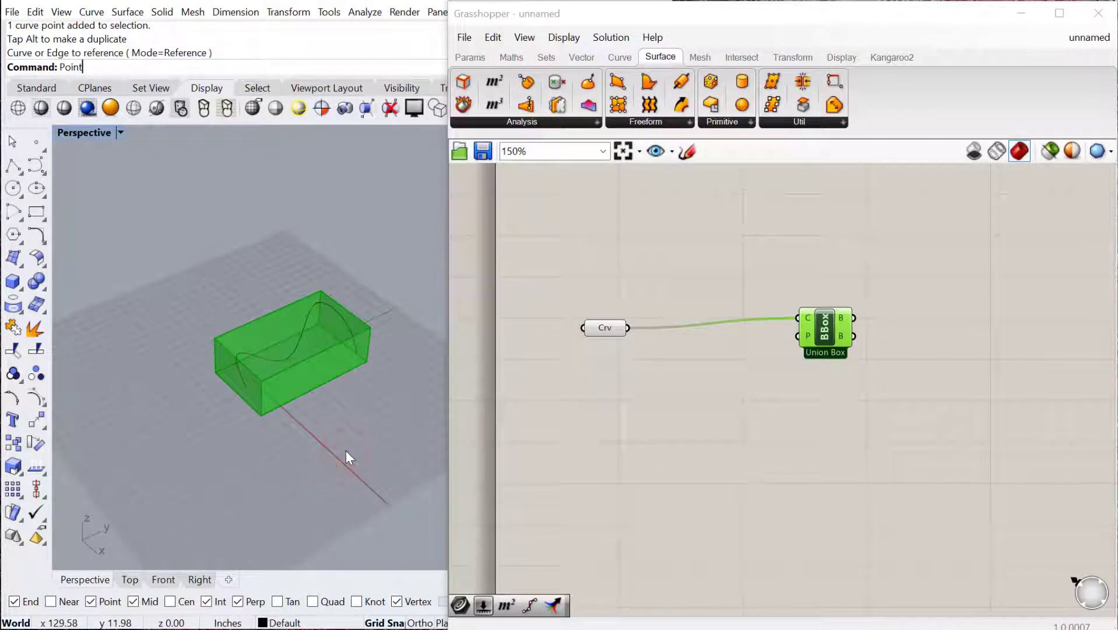
key("Return")
left_click(346, 450)
key("Return")
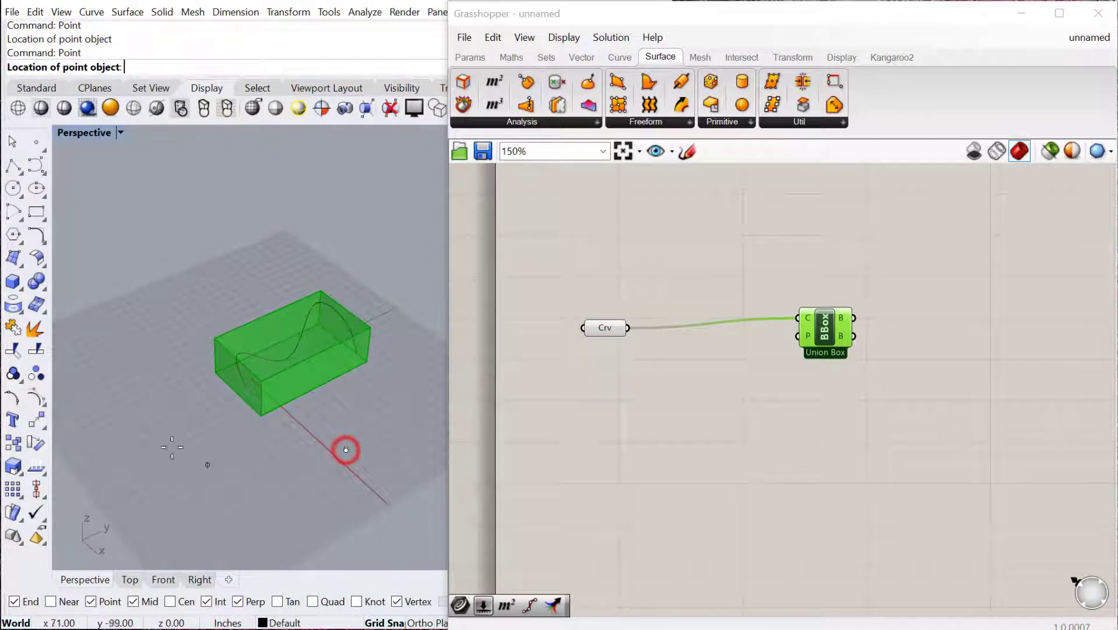
left_click(131, 433)
key("Return")
left_click(136, 297)
key("Return")
left_click(175, 398)
key("Return")
left_click(244, 482)
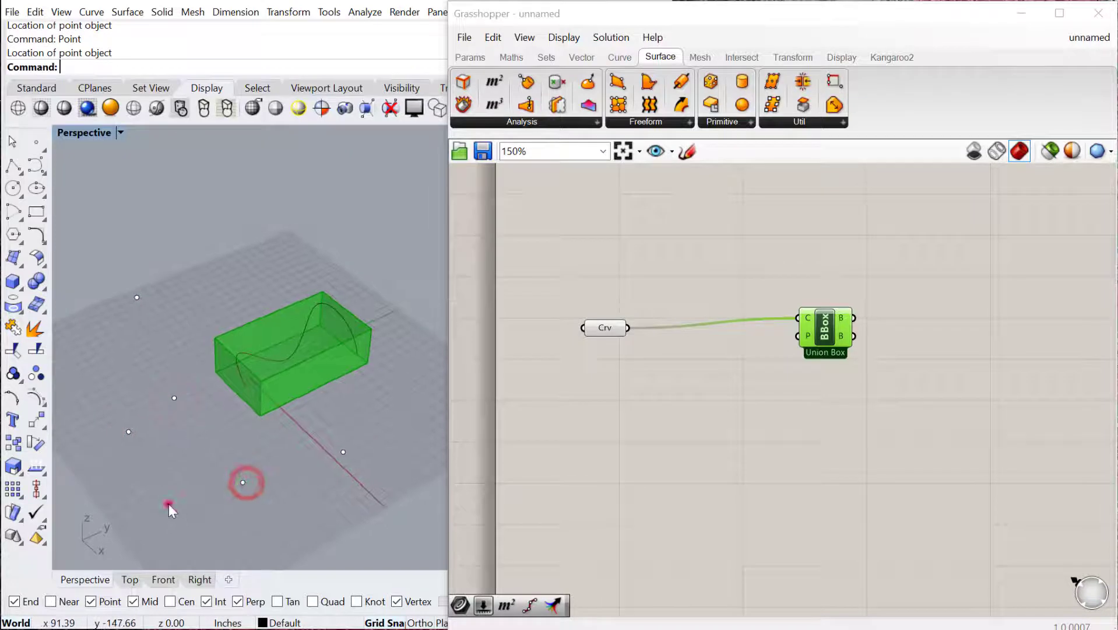
key("Return")
left_click(165, 488)
Add a Point parameter and delete the old 3D curve
double_click(631, 436)
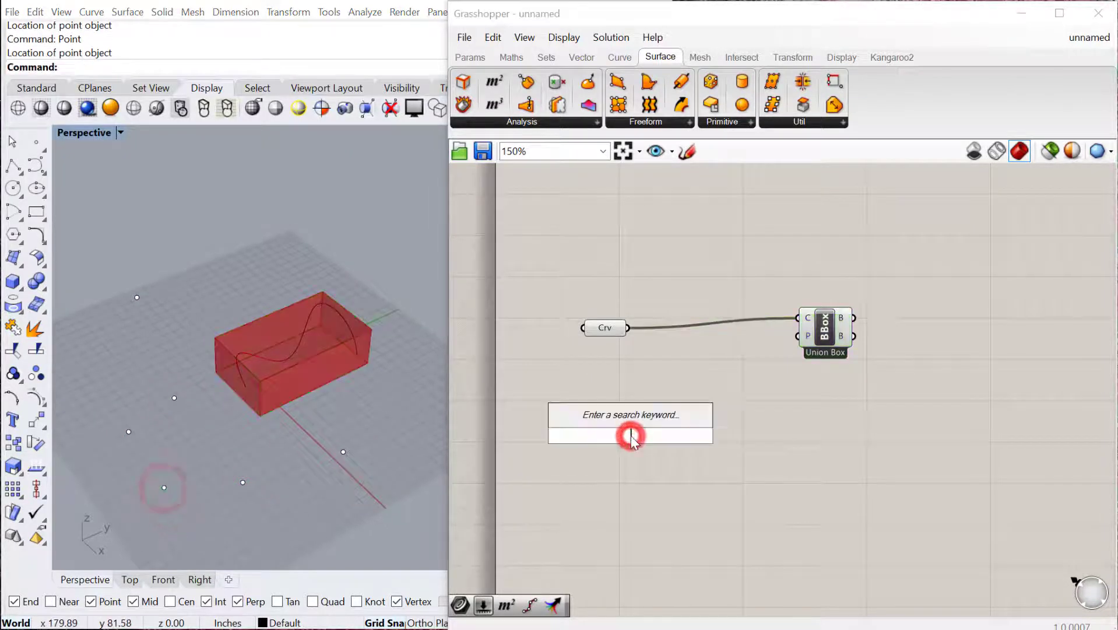
type("point")
key("Return")
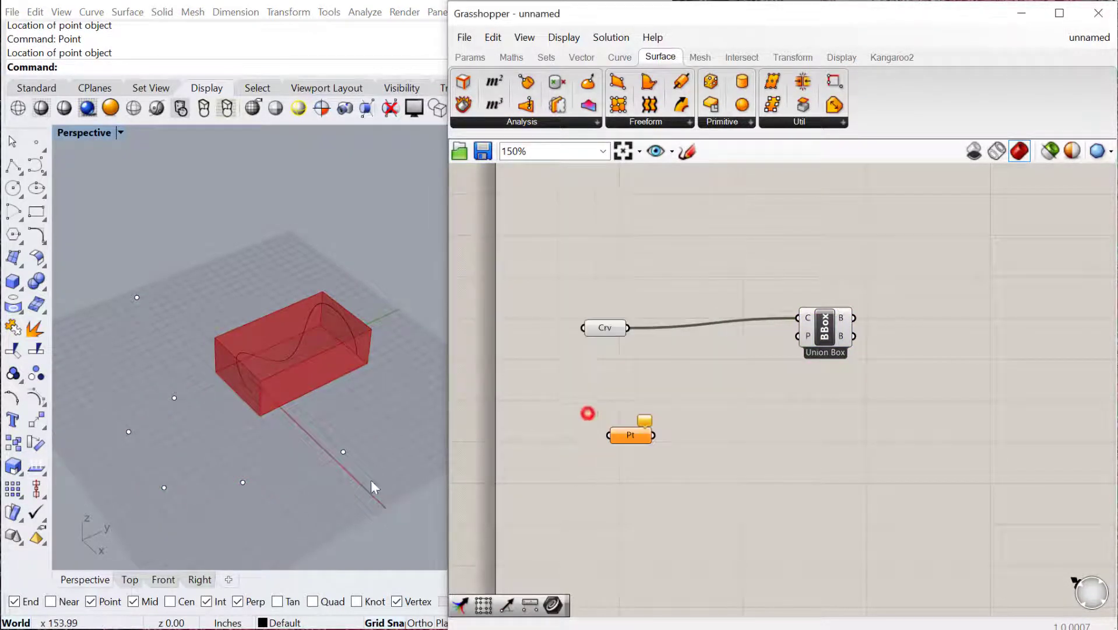
left_click_drag(387, 544, 170, 418)
left_click_drag(401, 404, 304, 350, "shift")
key("Delete")
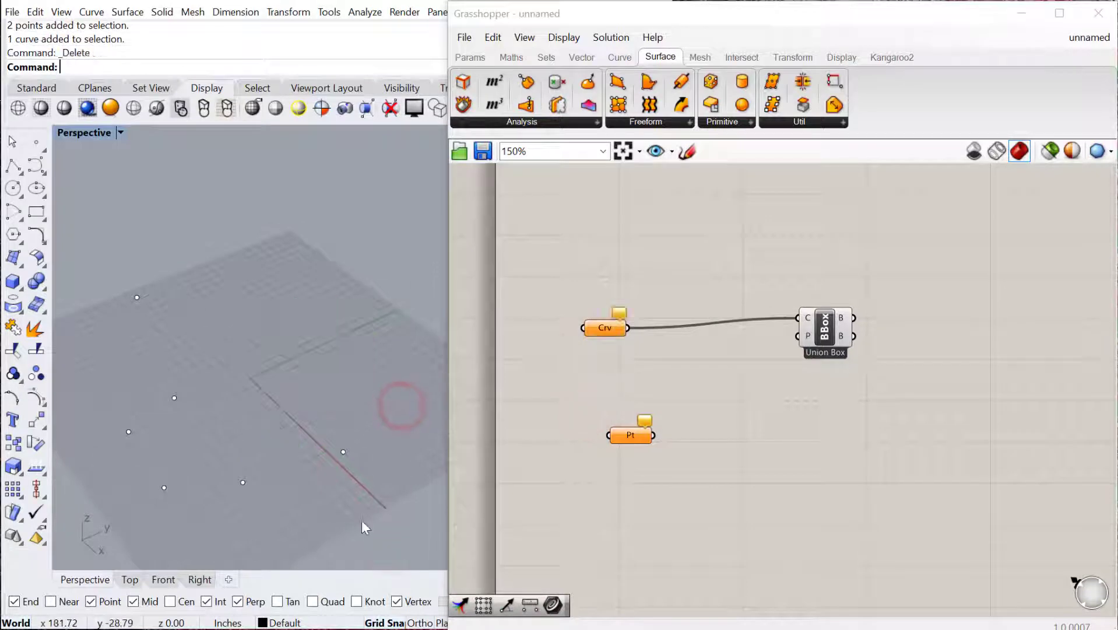
Assign the six points to the Point parameter and wire it into the bounding box
left_click_drag(386, 531, 106, 229)
right_click(629, 434)
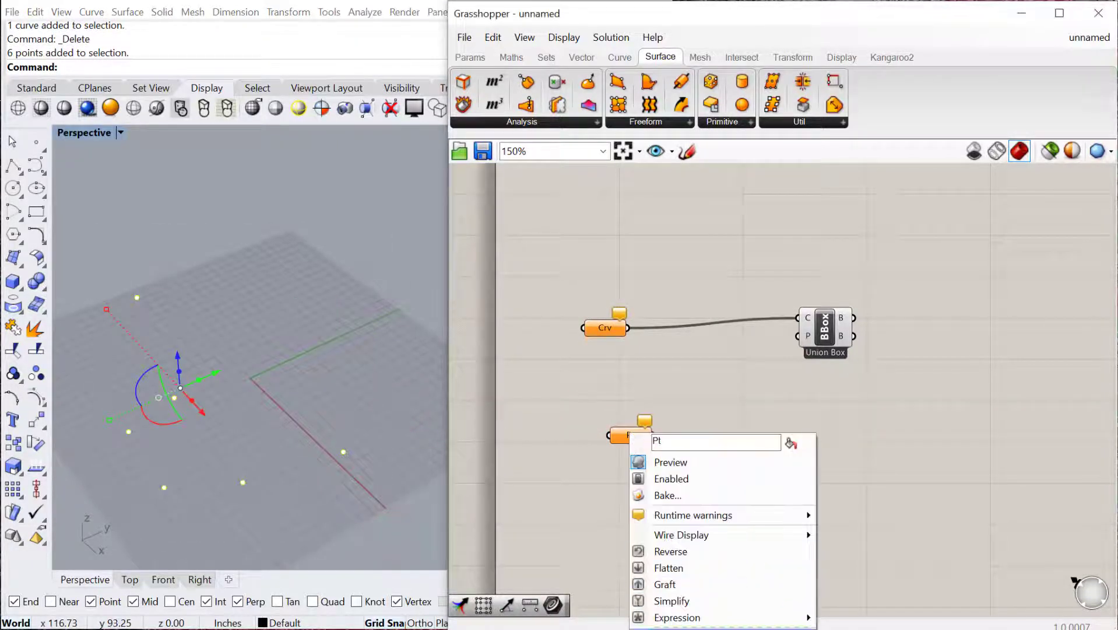
left_click(671, 627)
left_click_drag(653, 435, 796, 317)
left_click(838, 334)
scroll(817, 411, "up", 3)
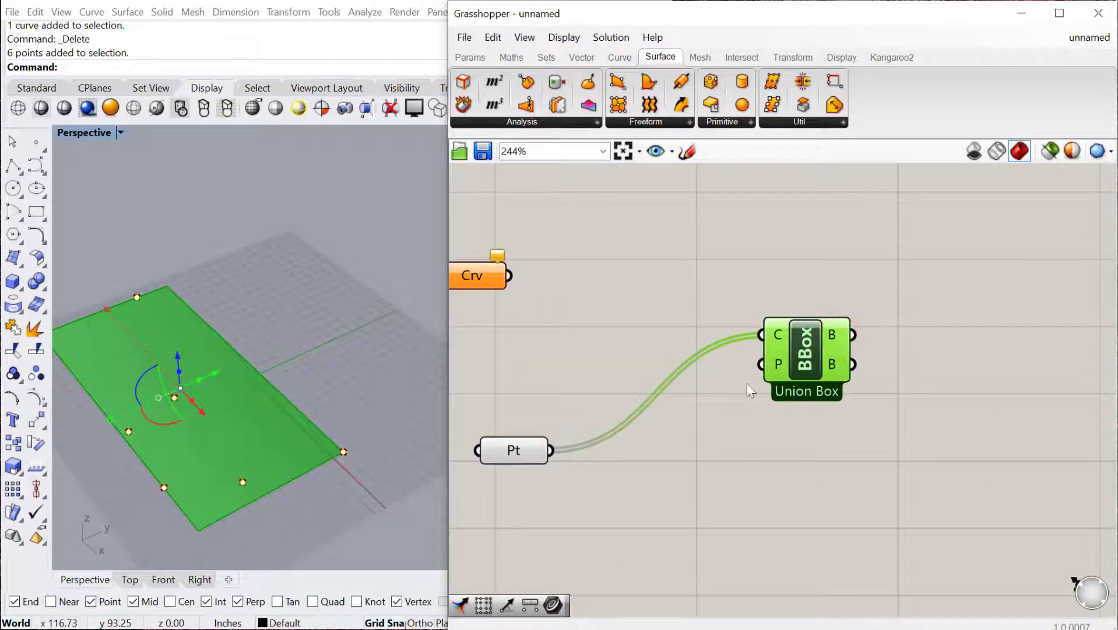
right_click_drag(751, 390, 735, 308)
Raise one point so the bounding box gains height
right_click_drag(216, 426, 243, 454)
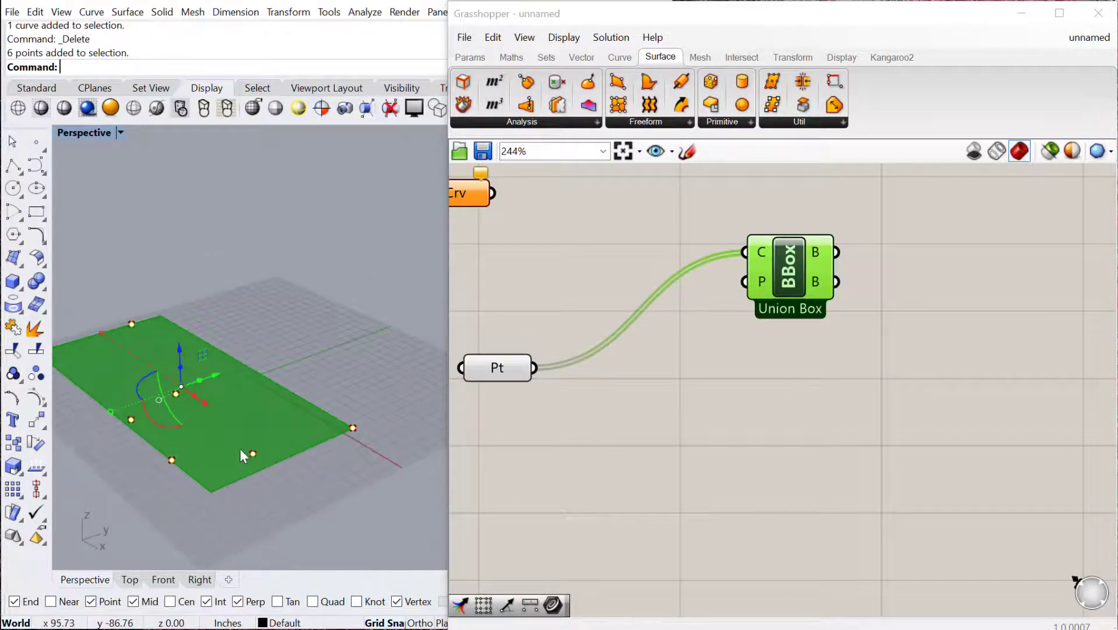
left_click(251, 454)
left_click_drag(257, 429, 270, 374)
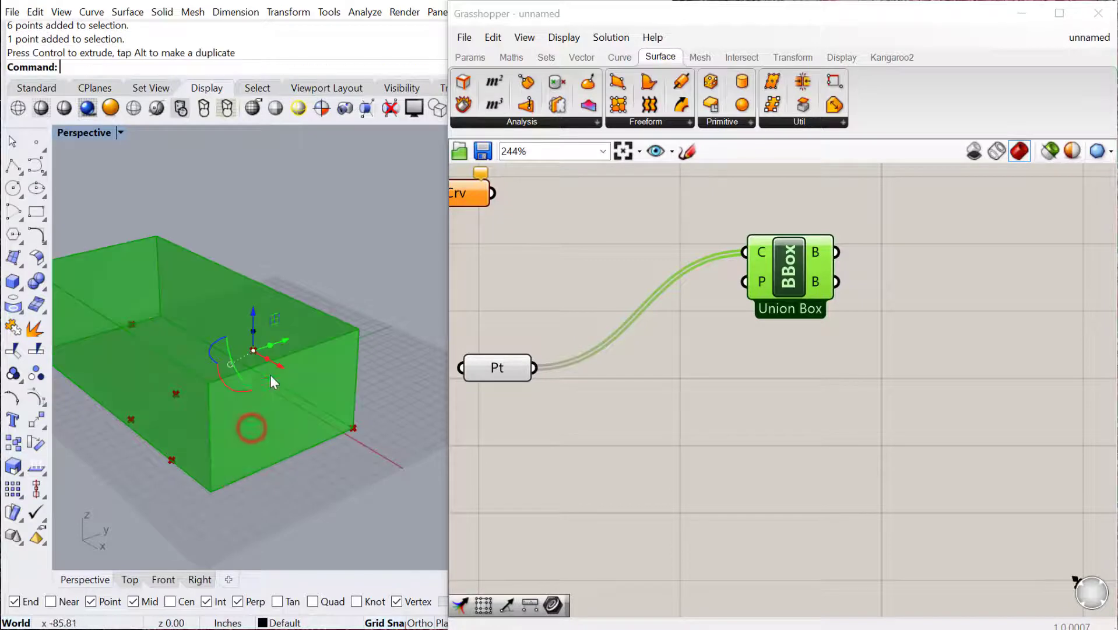
right_click_drag(270, 373, 267, 409)
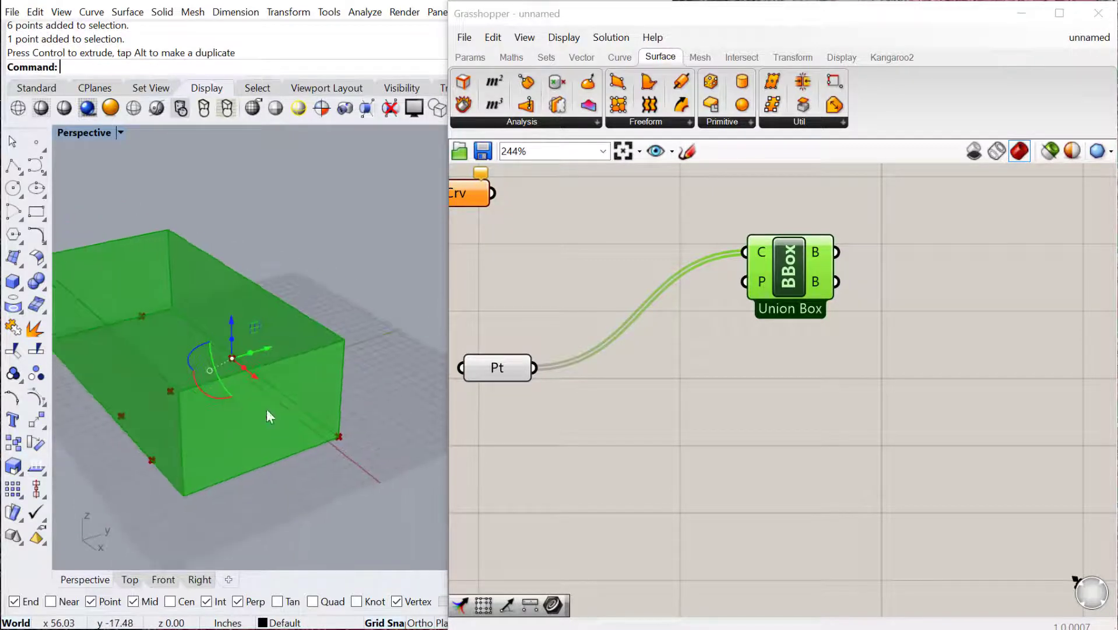
Switch the Bounding Box from Union Box to Per Object
right_click(792, 290)
left_click(827, 375)
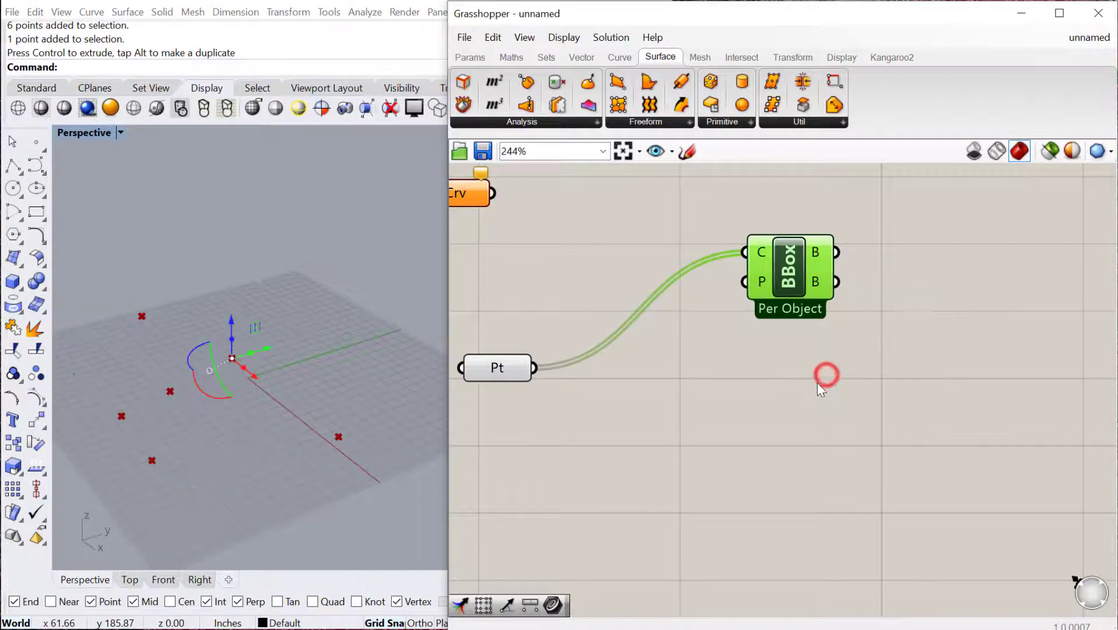
scroll(818, 383, "down", 1)
left_click(261, 427)
left_click(790, 299)
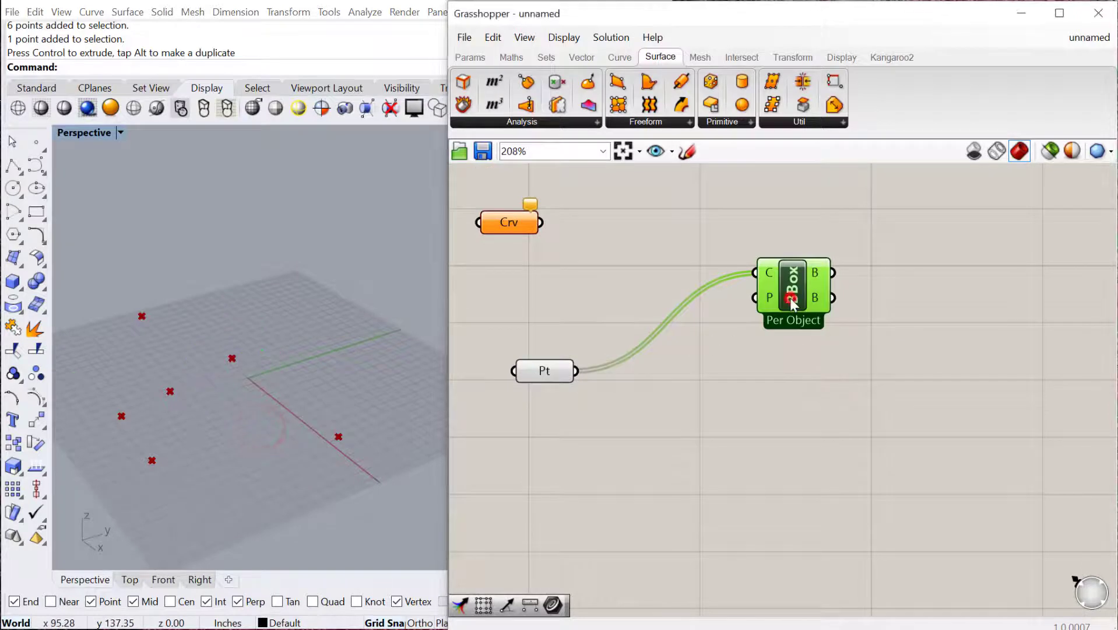
scroll(361, 443, "up", 5)
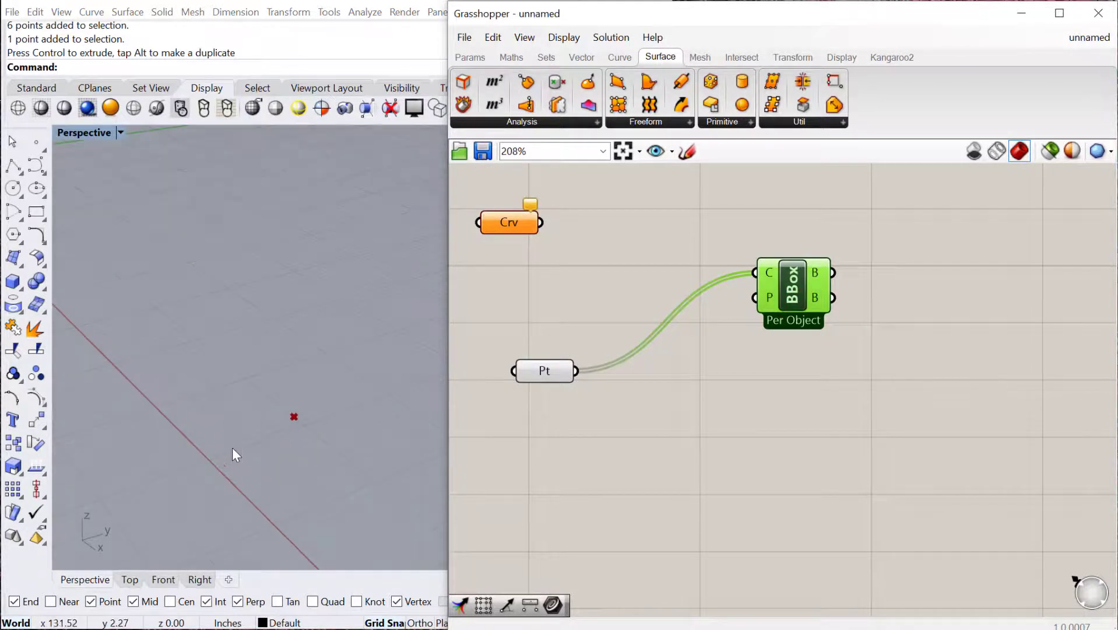
scroll(308, 416, "down", 5)
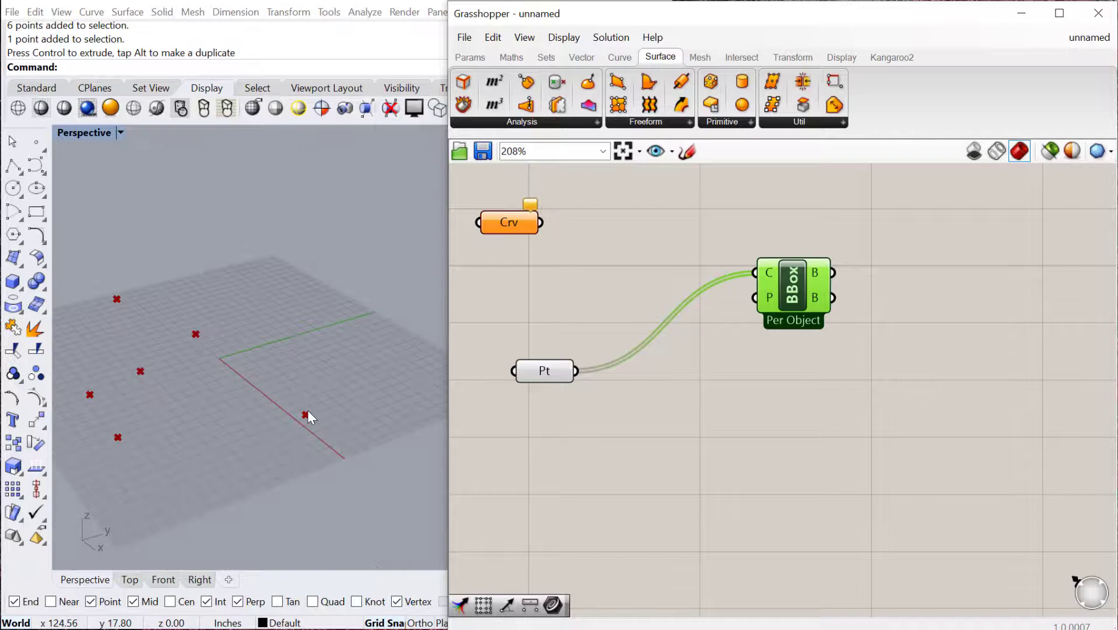
left_click_drag(799, 288, 804, 290)
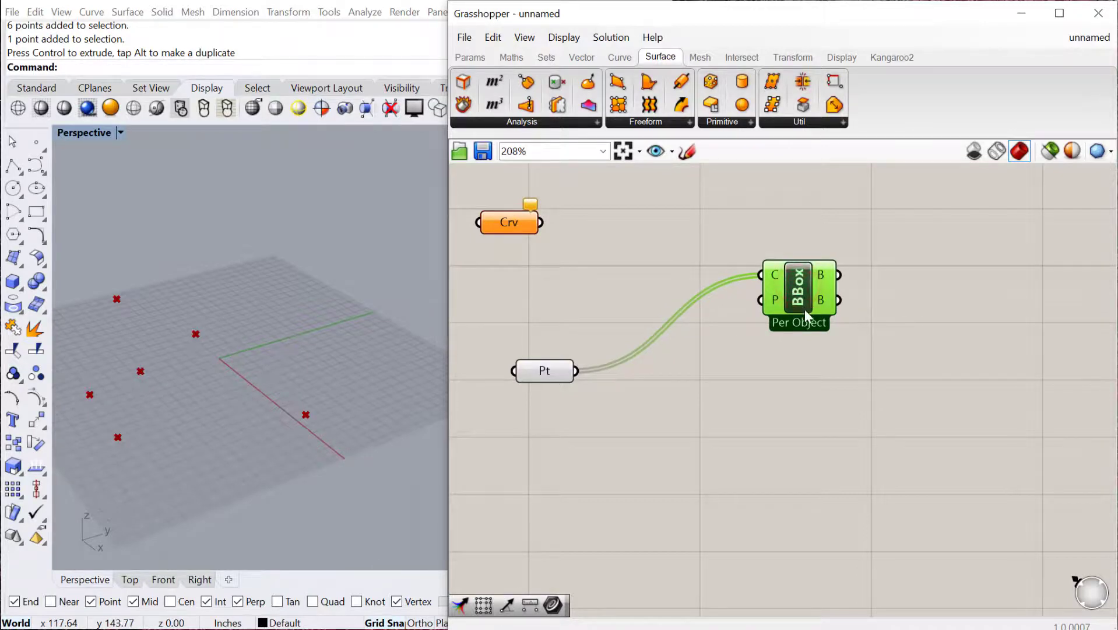
Re-enable Union Box so one box encloses all six points
right_click(804, 309)
left_click(854, 383)
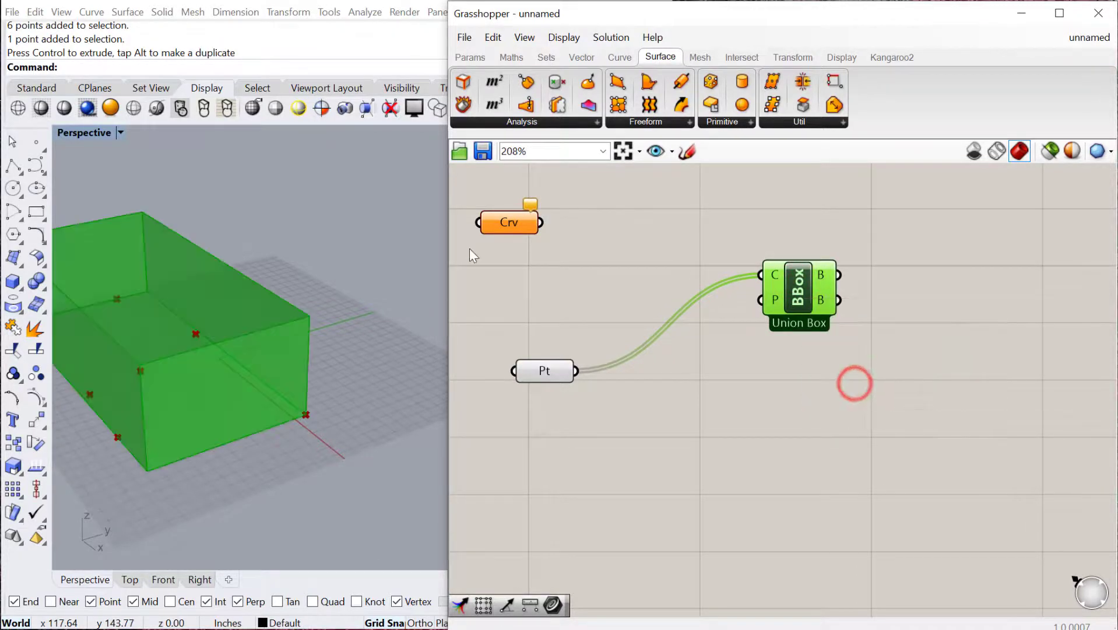
left_click_drag(503, 222, 552, 232)
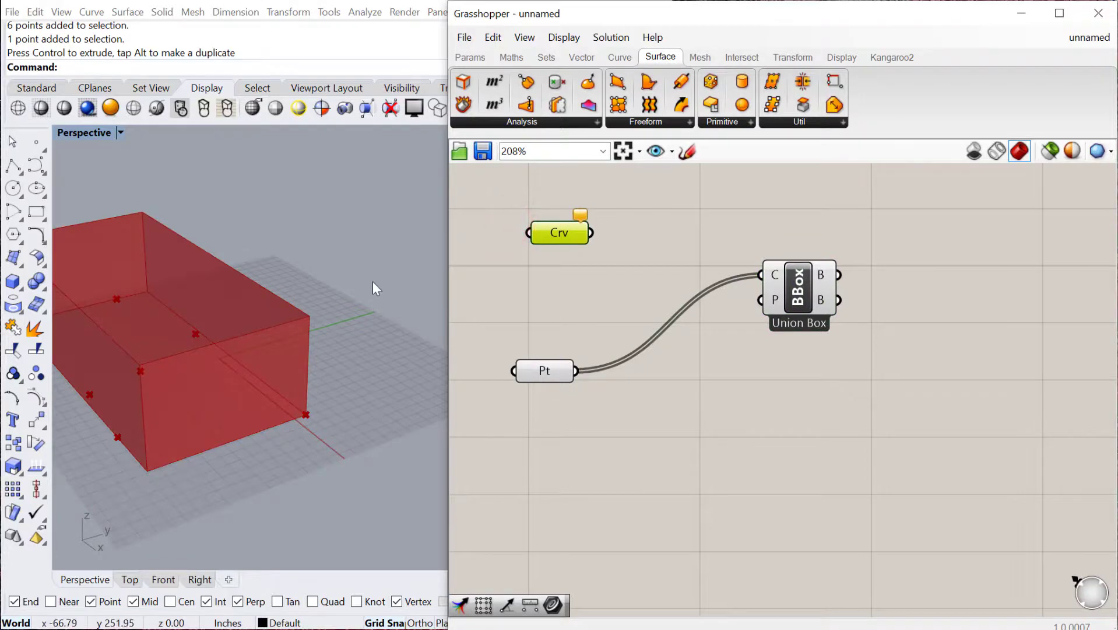